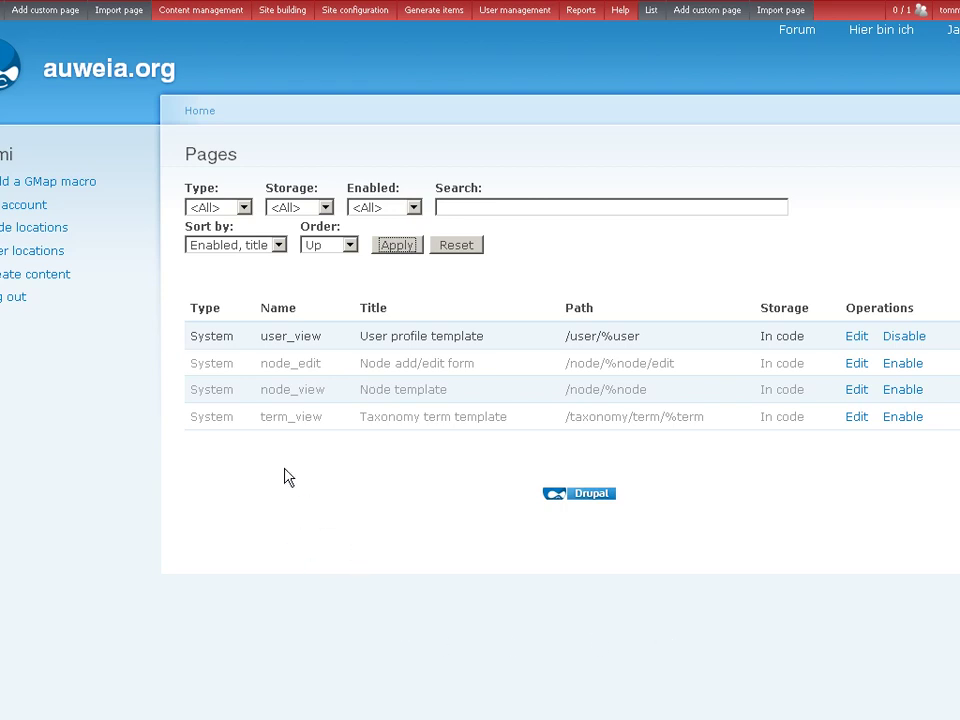
Open the Panels dashboard under site building and start creating a new panel page
mouse_move(287, 17)
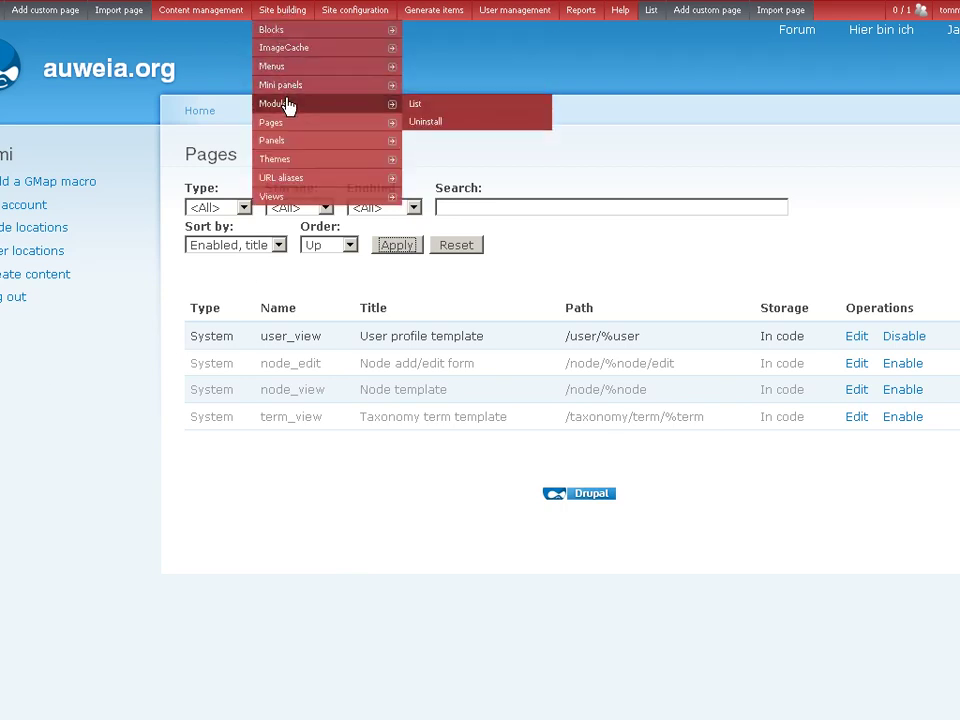
mouse_move(285, 122)
mouse_move(274, 146)
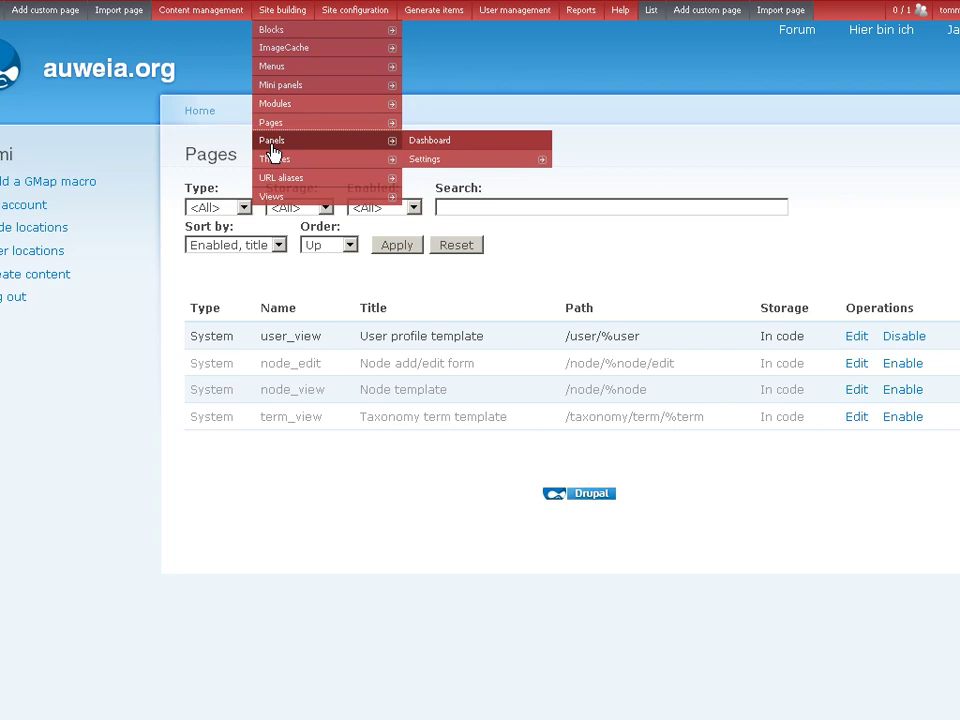
left_click(272, 150)
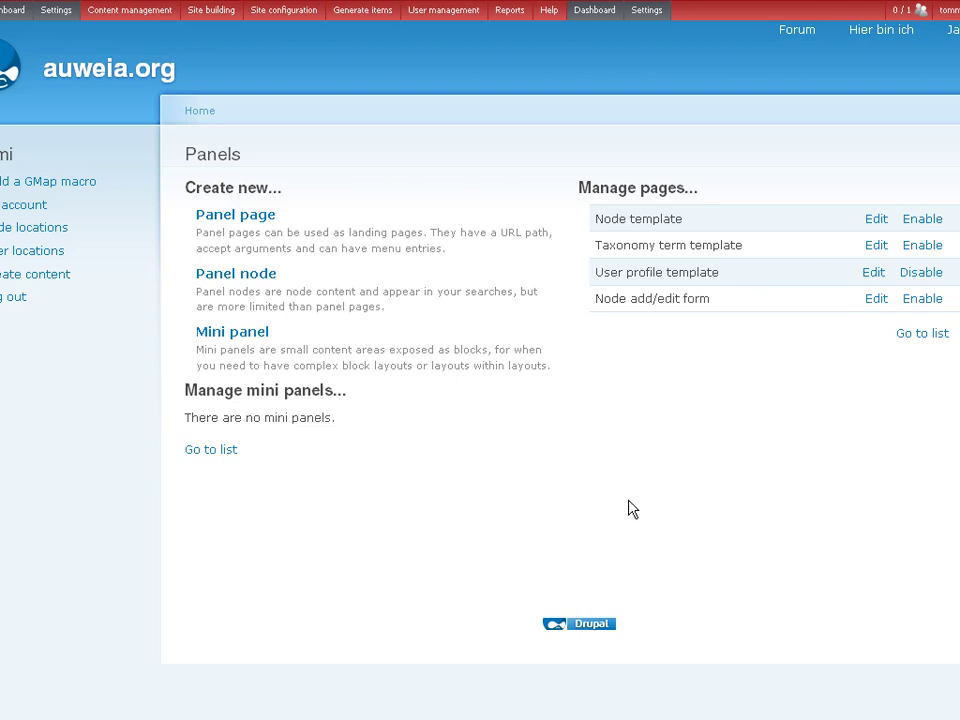
left_click(227, 222)
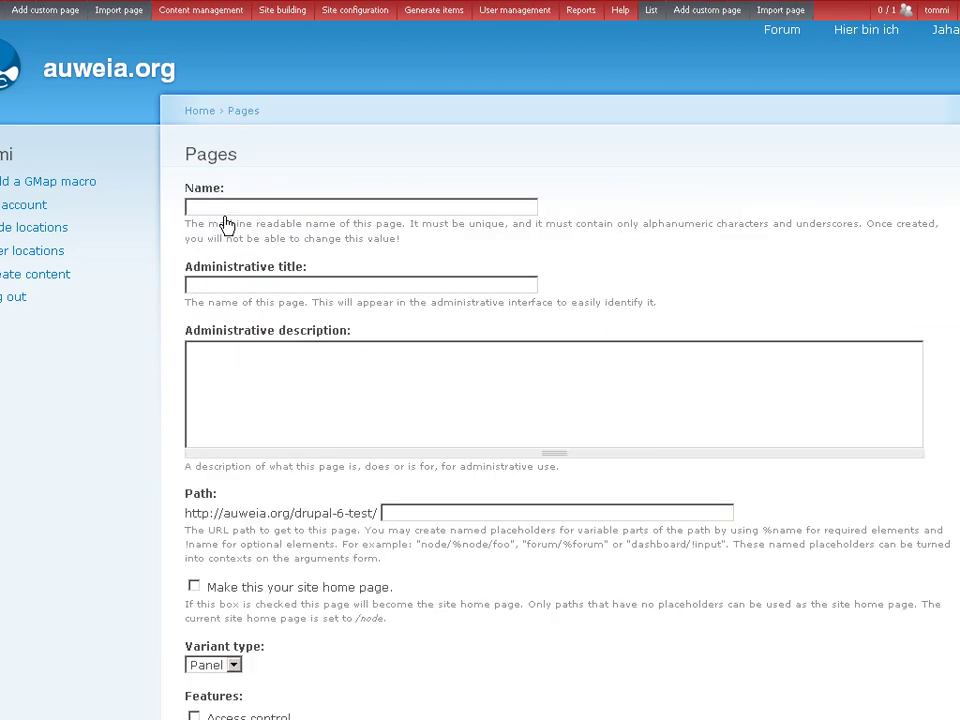
Enter "Cooking Recipes" as the page name and "cooking_recipes" as the administrative title
left_click(228, 208)
scroll(696, 407, "down", 2)
scroll(700, 418, "down", 1)
scroll(700, 420, "up", 4)
type("Cooking Recipes")
left_click(311, 287)
type("cooking_r")
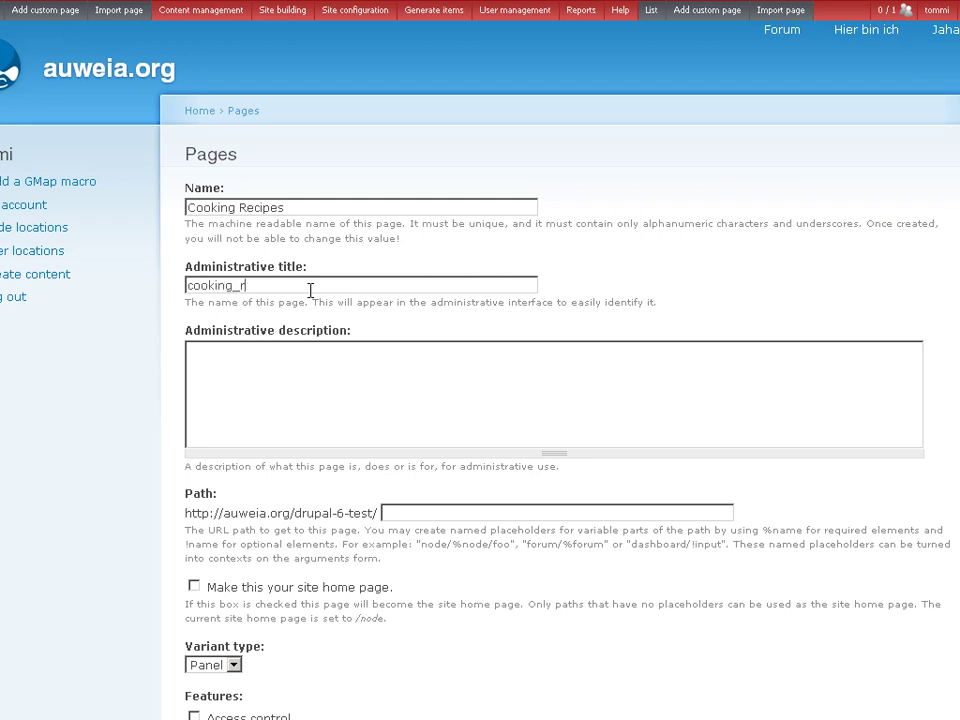
type("ecipes")
Fill in the administrative description with "Ack, another description. Hate these multiple titles."
left_click(303, 353)
type("Ack, another de")
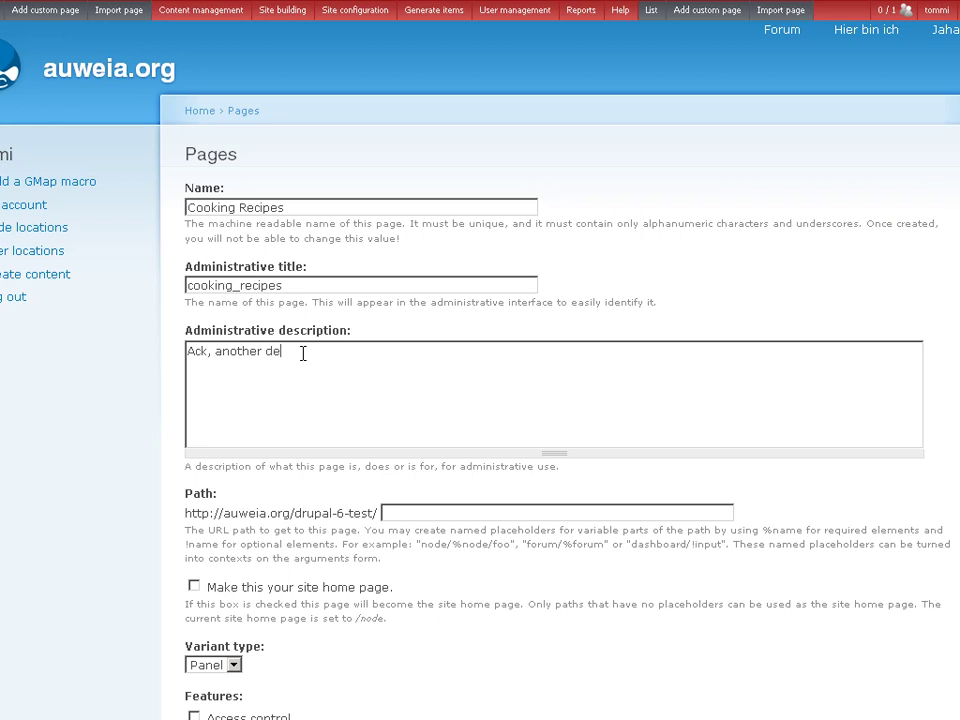
type("scription. Hate t")
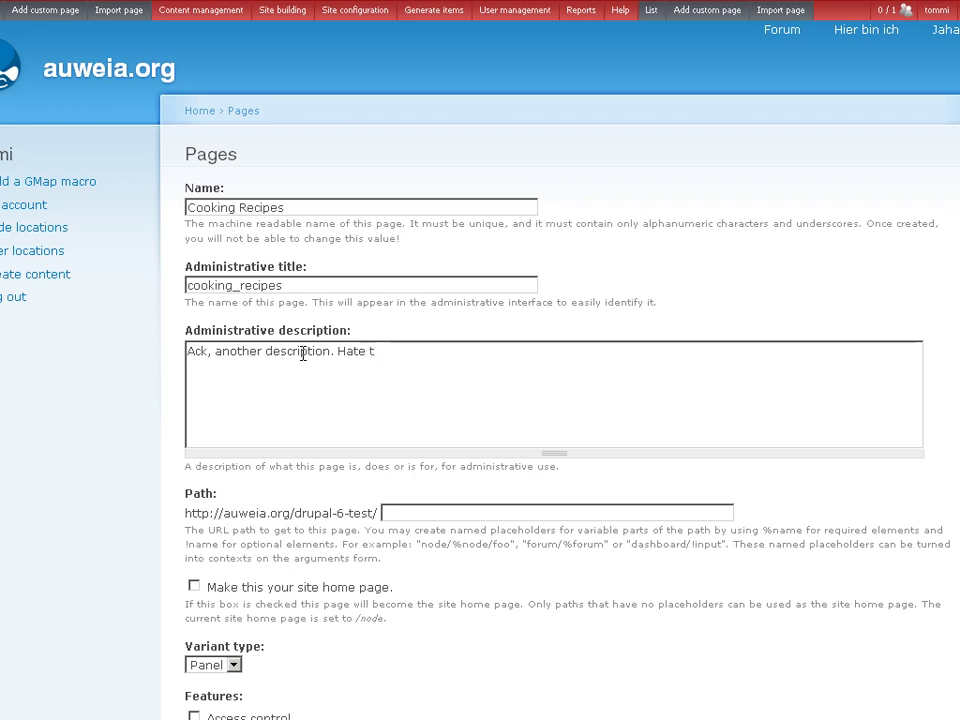
type("hese ")
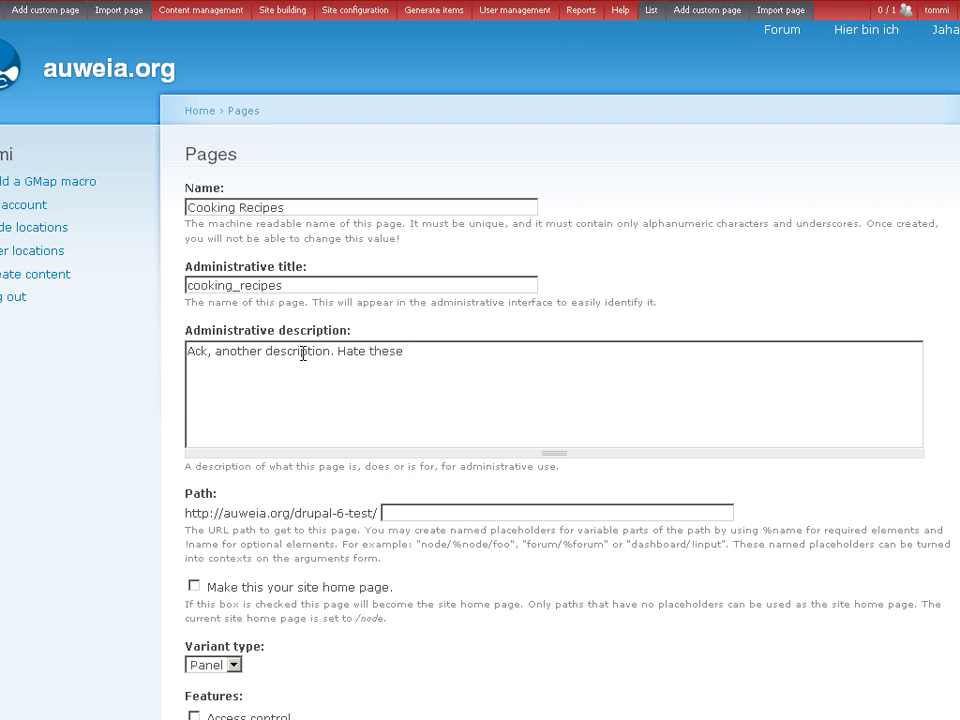
type("multiple titles.")
Set the page path to "recipes", keep the Panel variant type and submit the basic settings
left_click(475, 512)
type("recip")
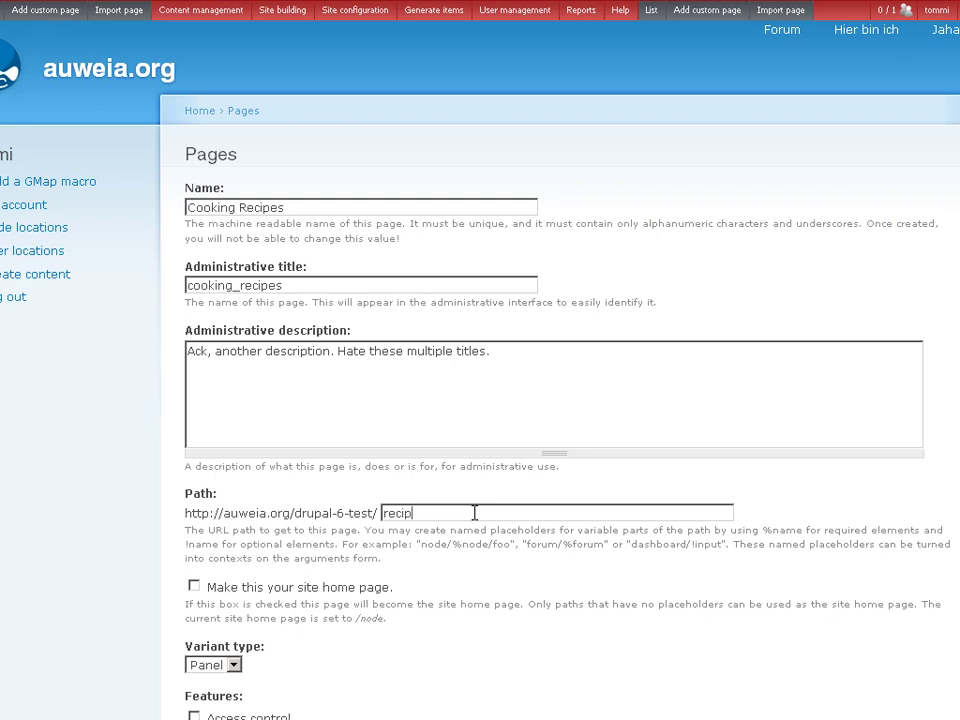
type("es")
scroll(530, 590, "down", 4)
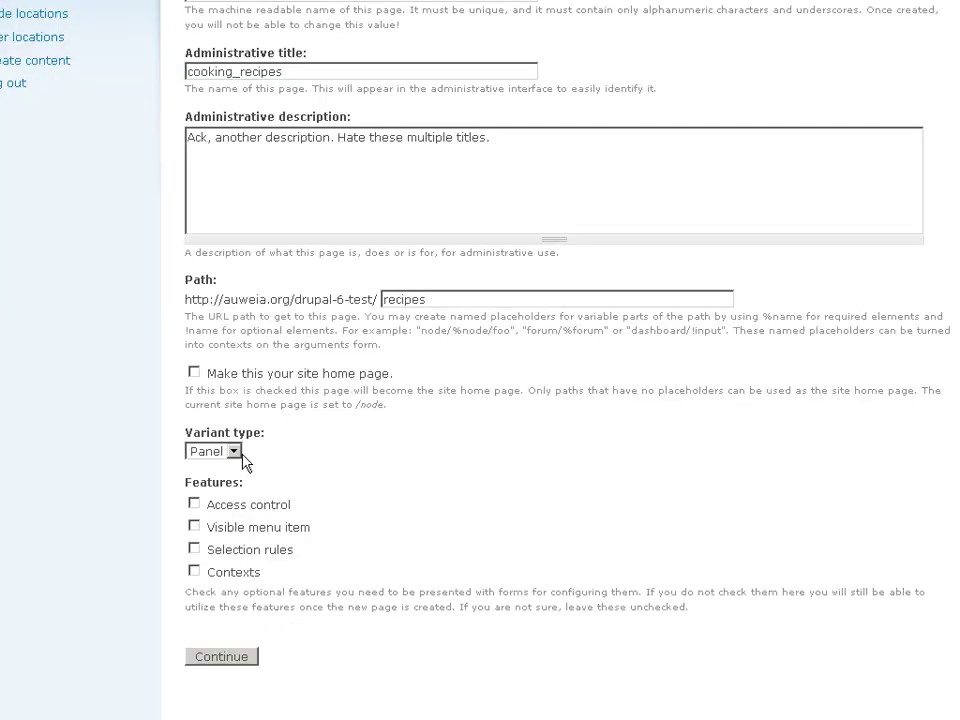
left_click(243, 459)
left_click(237, 460)
left_click(231, 658)
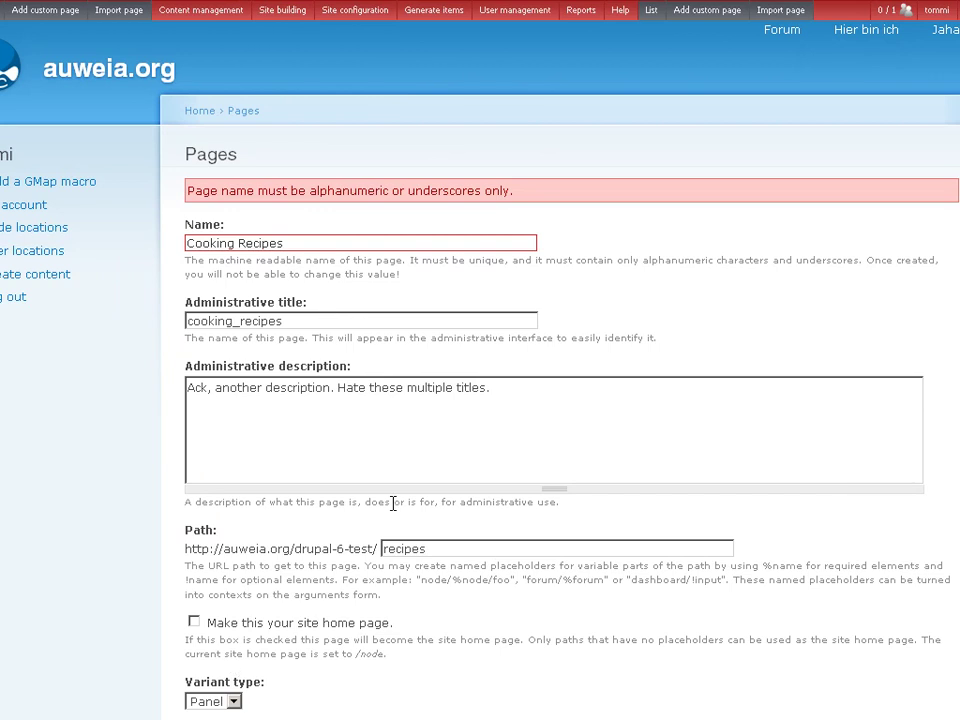
Move "cooking_recipes" from the administrative title into the page name, replacing the existing name
scroll(393, 505, "down", 3)
scroll(350, 340, "up", 2)
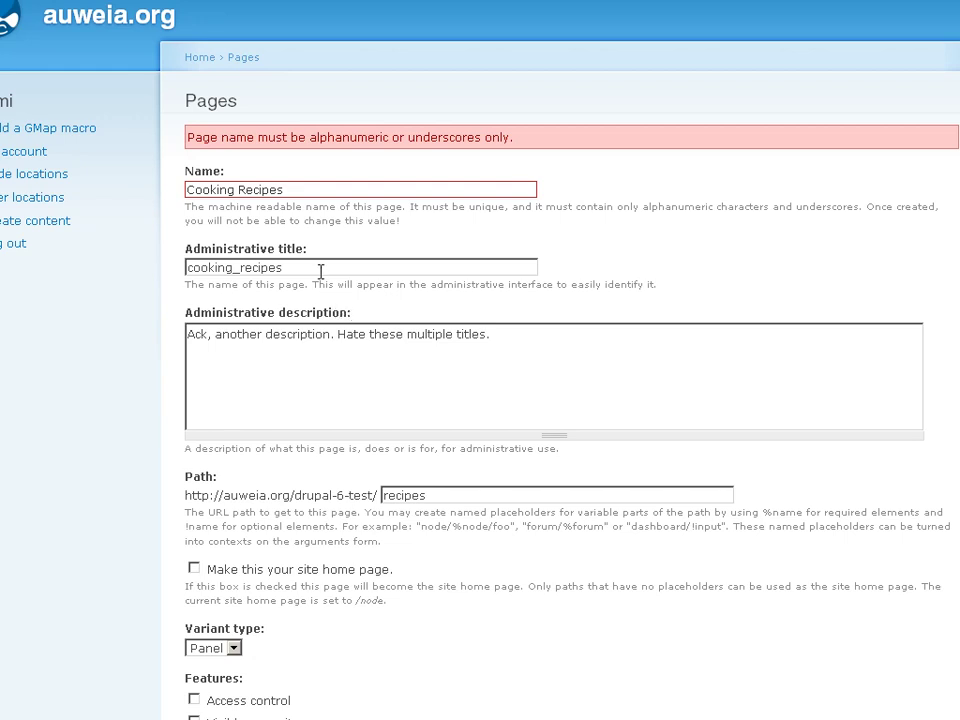
left_click_drag(321, 268, 128, 268)
key("ctrl+c")
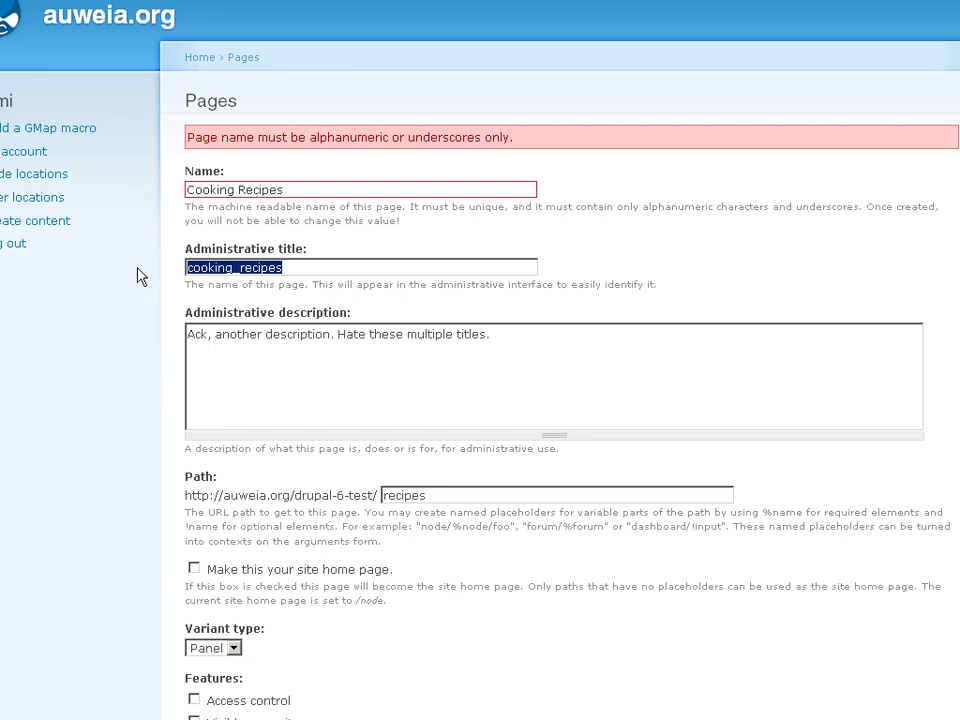
key("BackSpace")
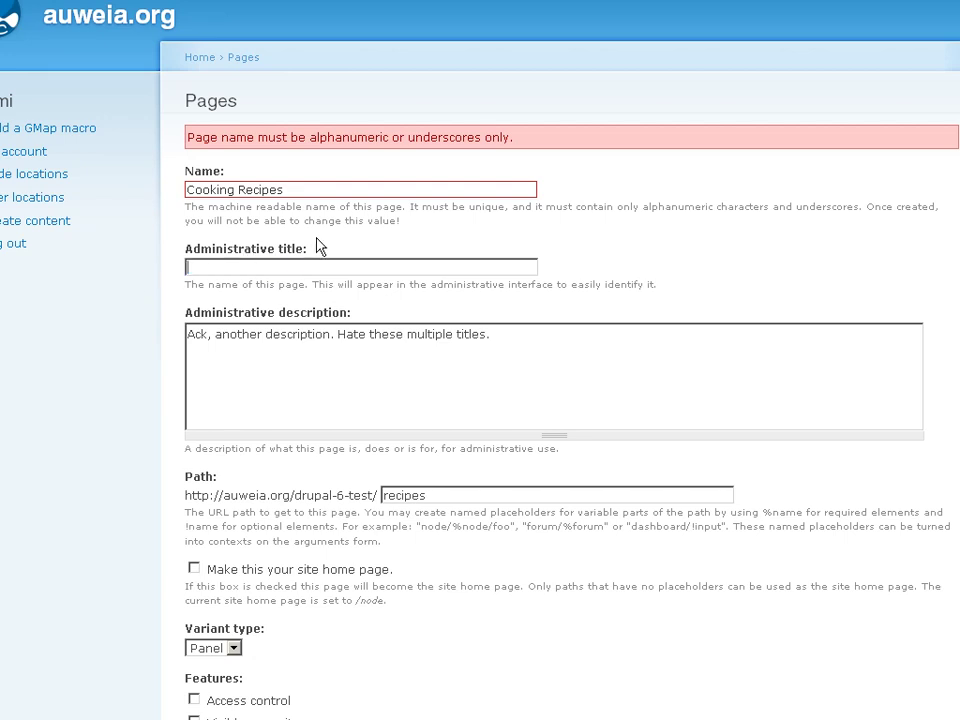
left_click(316, 190)
key("ctrl+v")
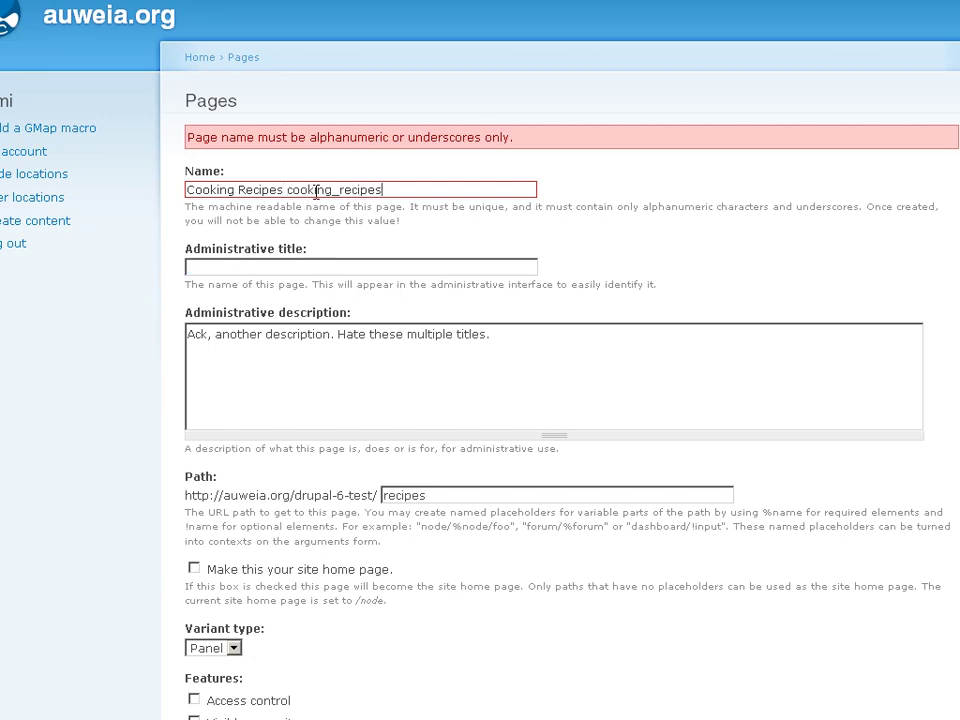
left_click_drag(287, 190, 132, 190)
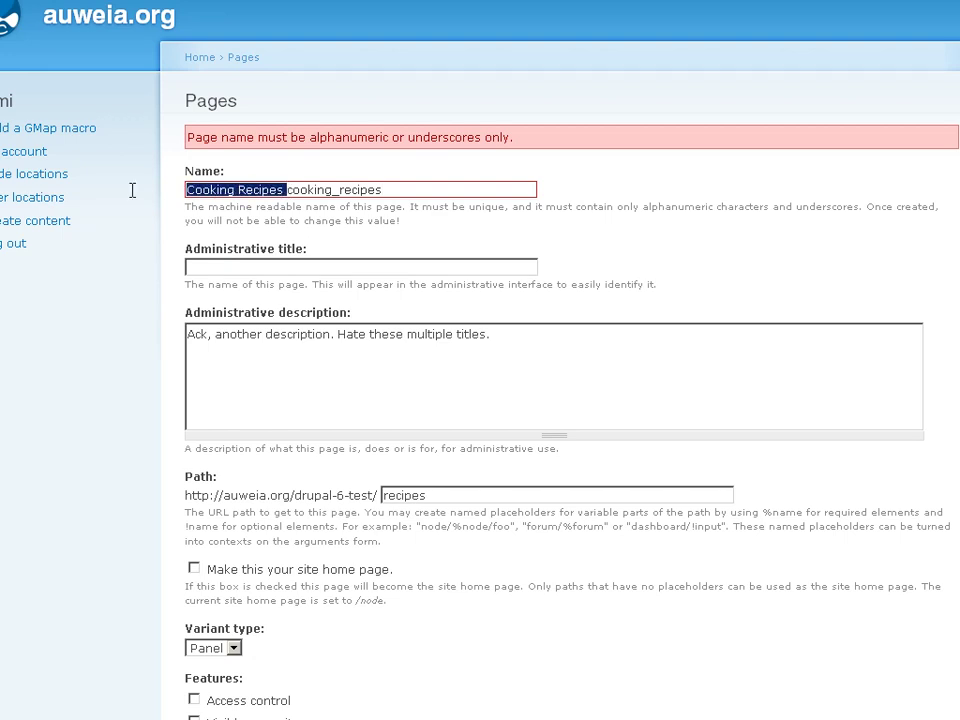
key("BackSpace")
Set the administrative title to "Cooking Recipes" and continue to the layout choice
left_click(222, 266)
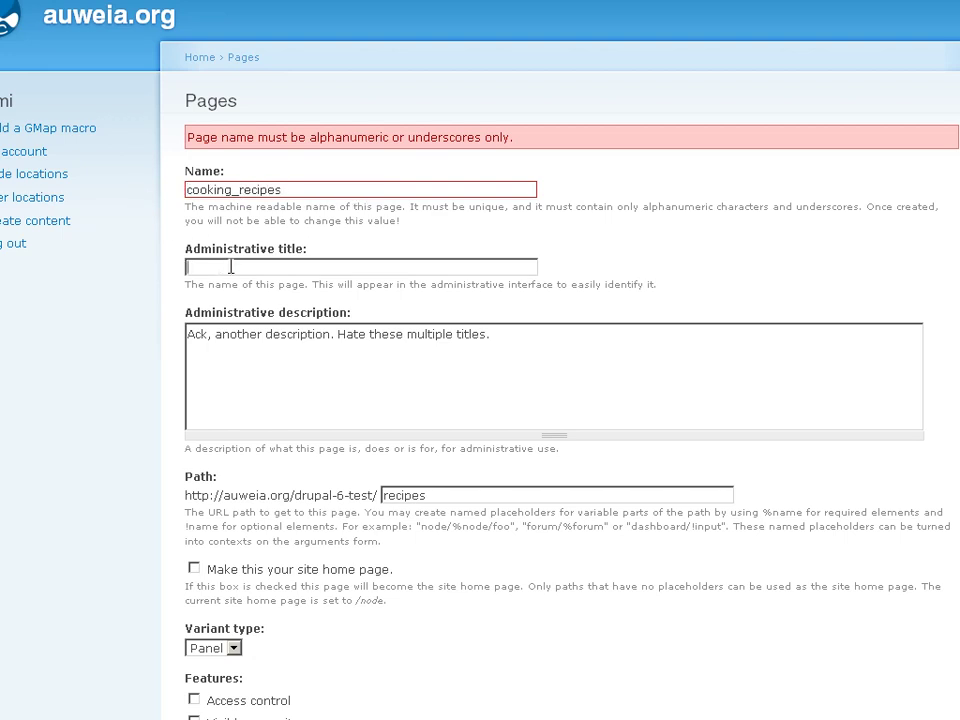
type("Cooking Recipes")
scroll(366, 572, "down", 3)
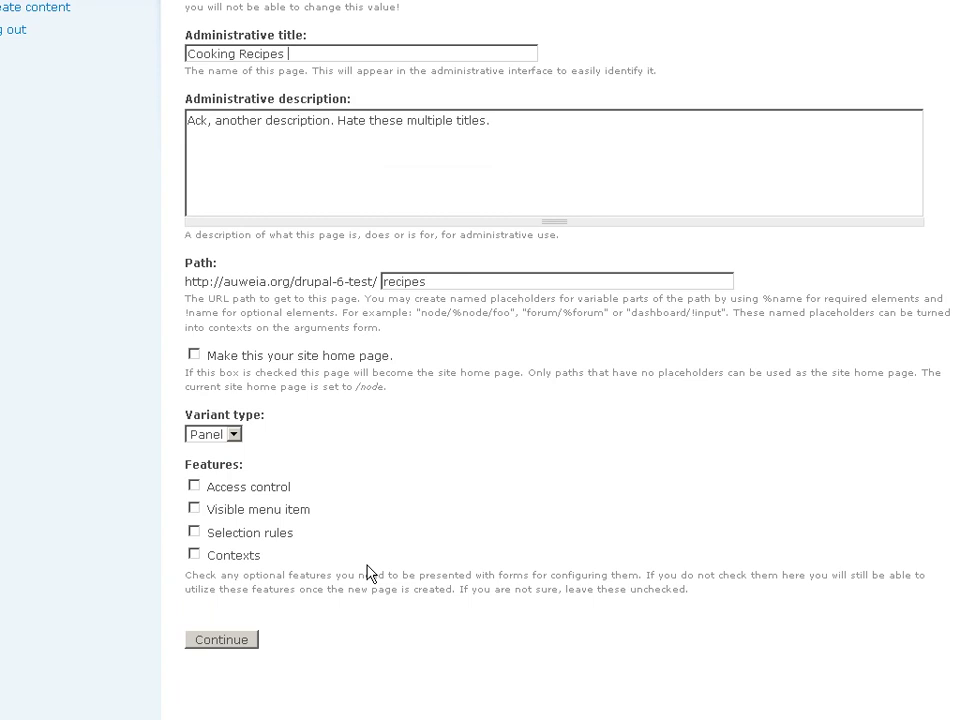
left_click(227, 647)
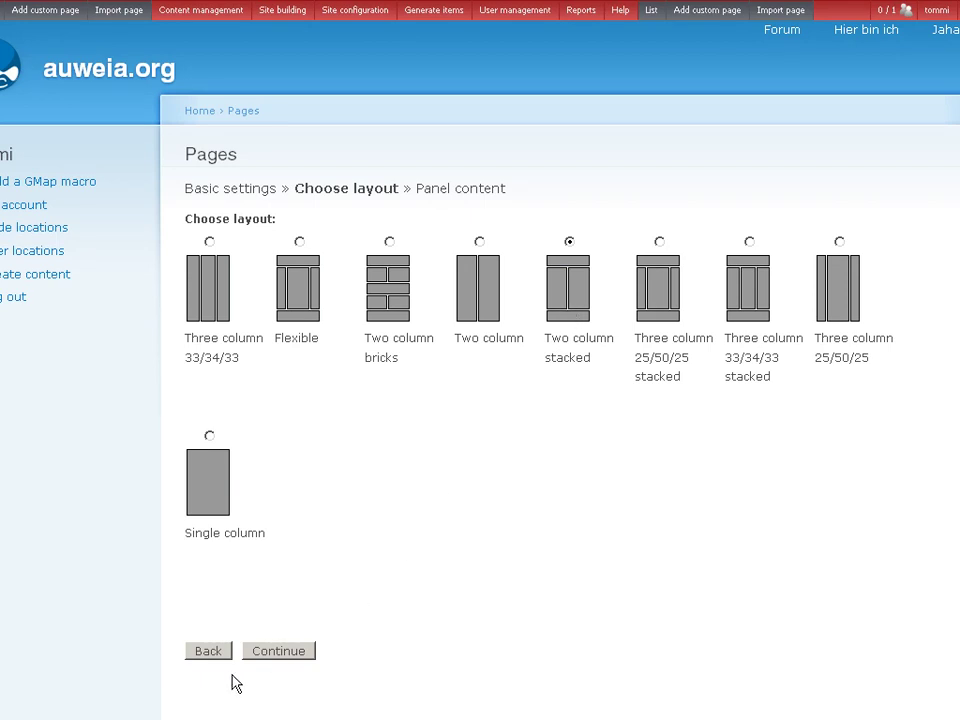
Accept the Two column stacked layout and set the panel title to "Recipes"
left_click(278, 652)
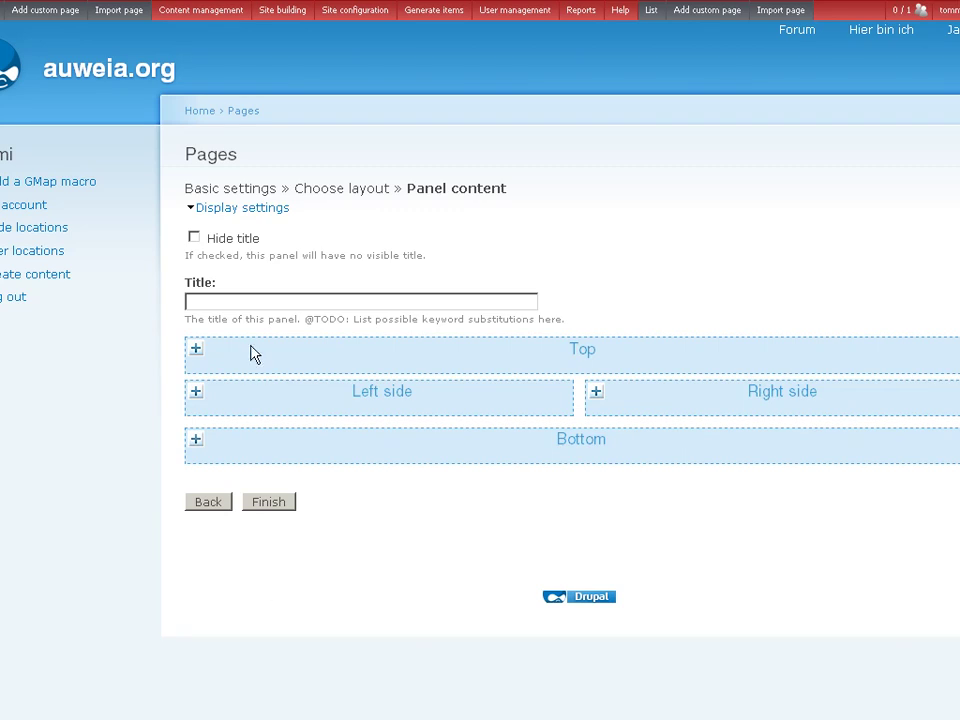
left_click(222, 300)
type("Recipes")
Add the Active forum topics activity content to the Top region without overriding its title
left_click(196, 349)
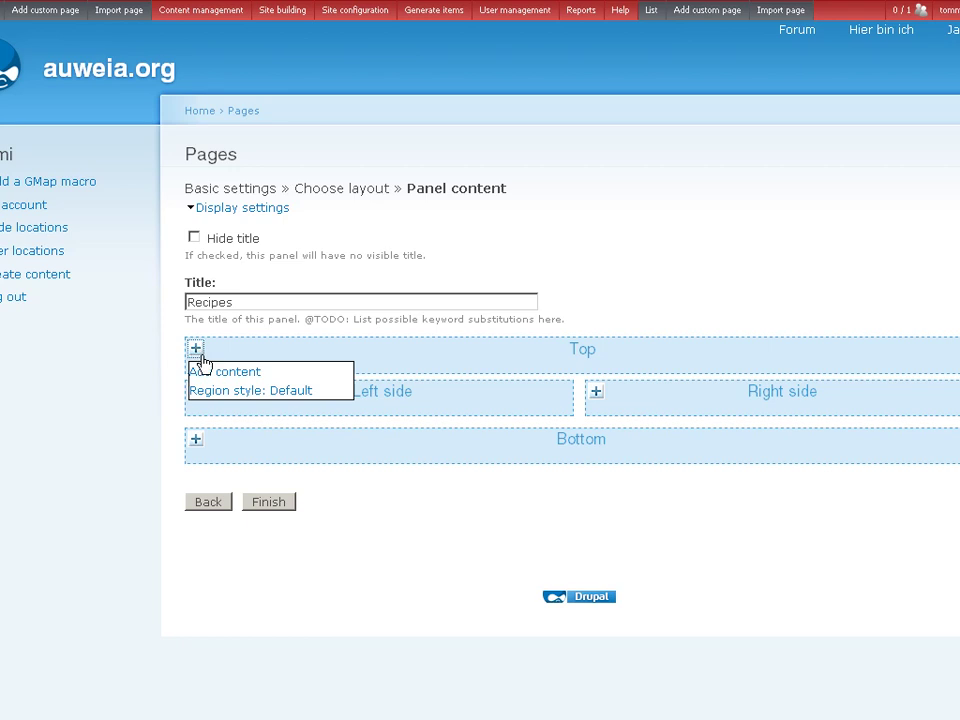
left_click(208, 374)
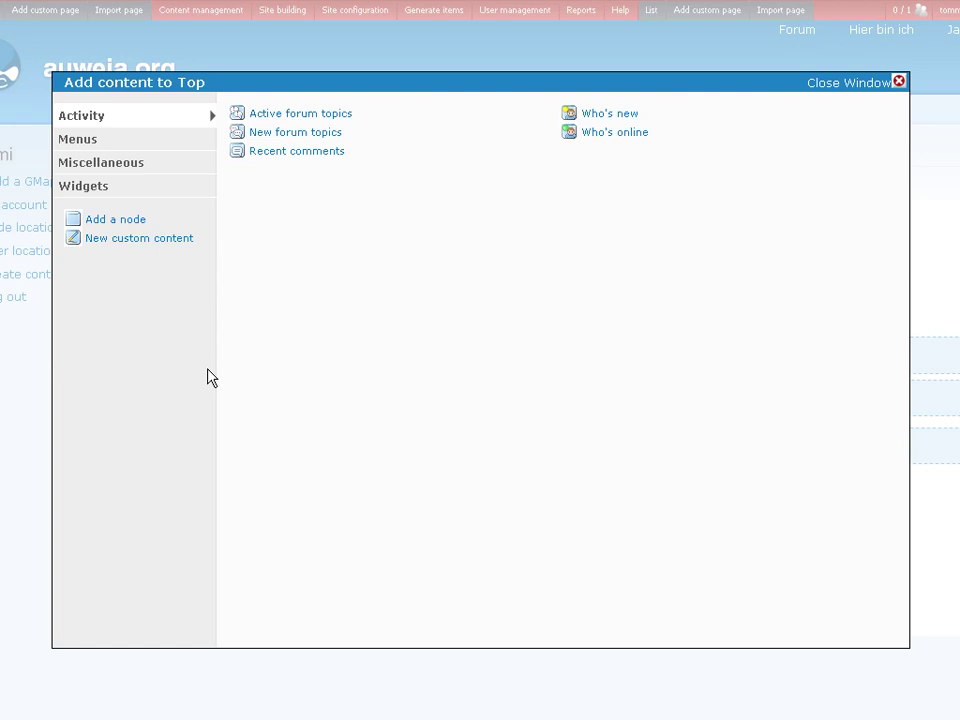
left_click(92, 148)
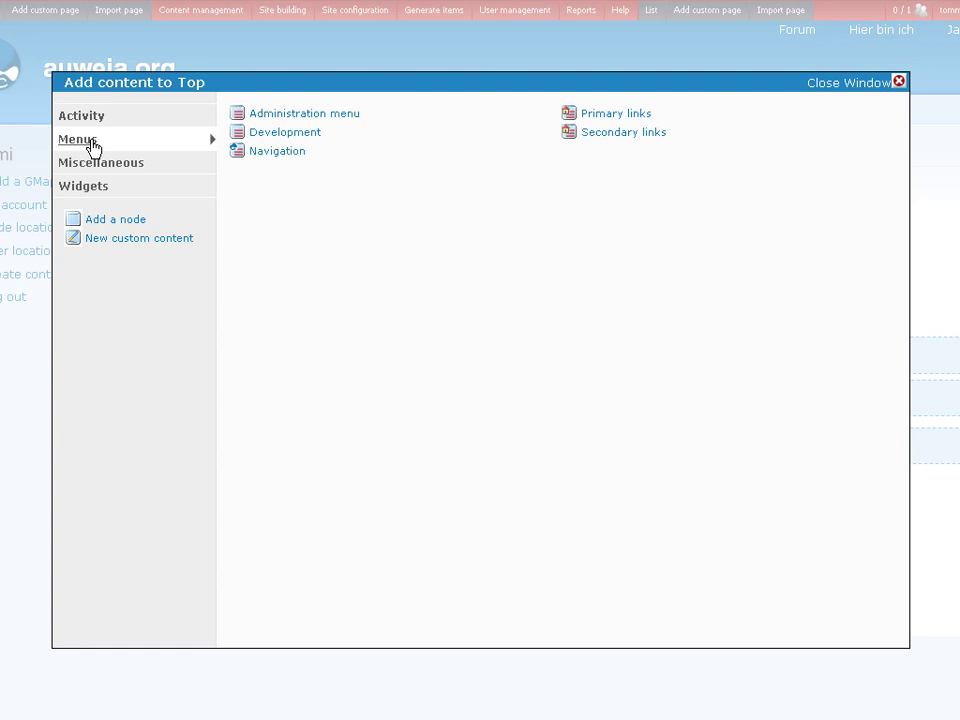
left_click(88, 124)
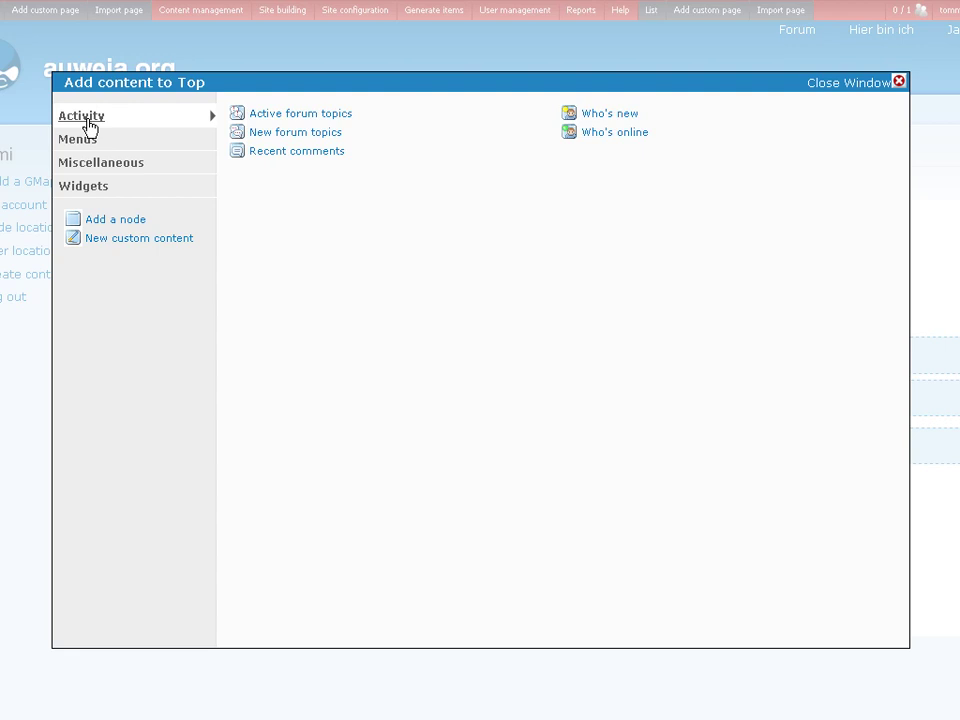
left_click(278, 116)
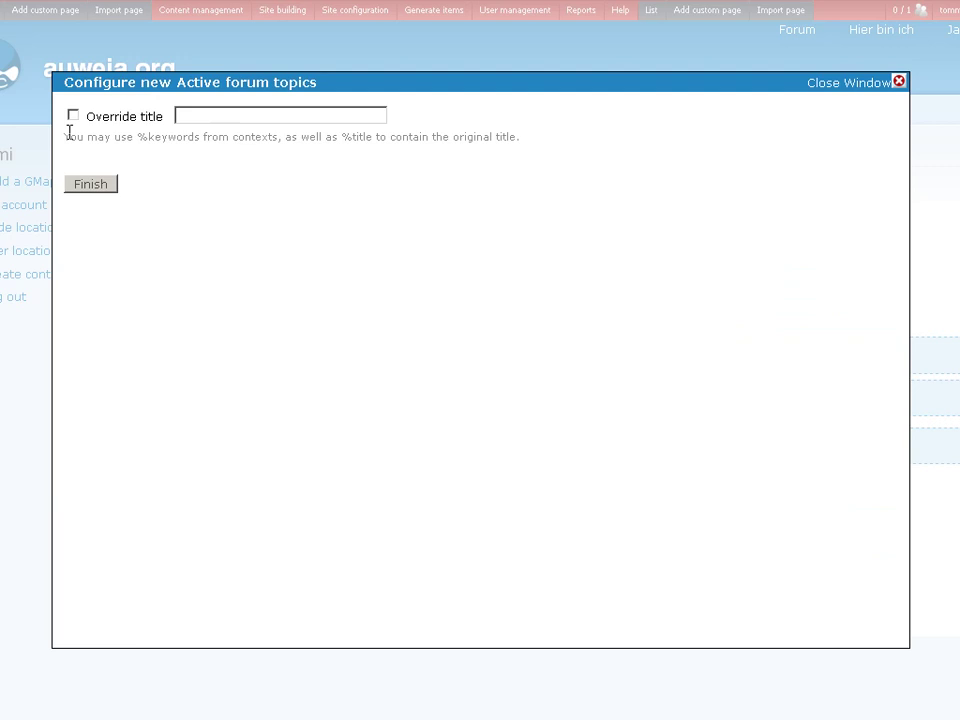
left_click(90, 186)
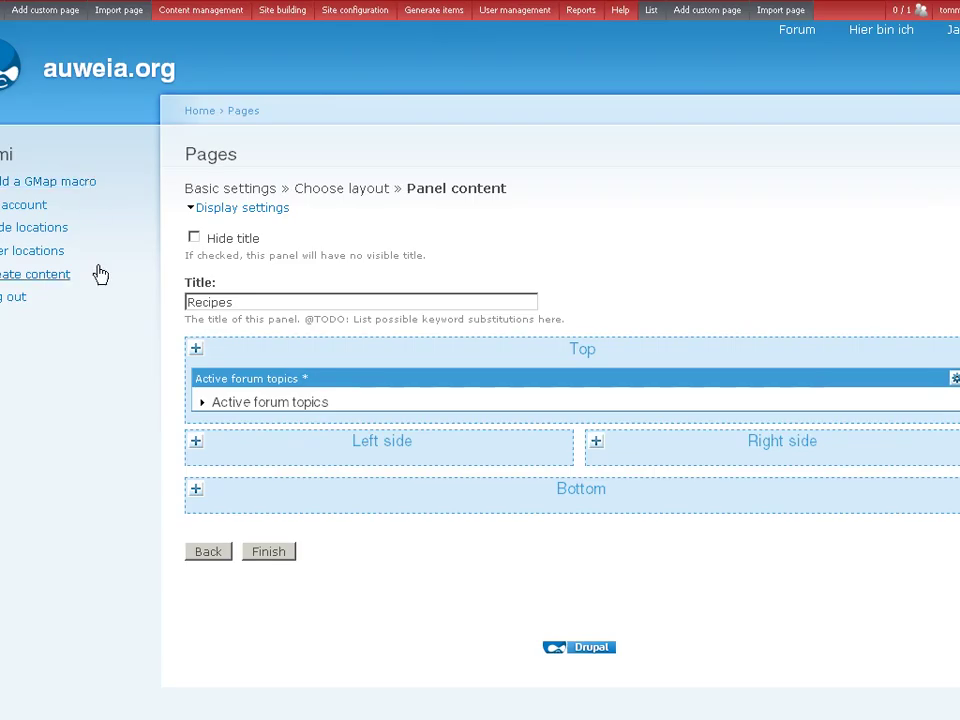
Finish the panel content and save the new Cooking Recipes page
left_click(267, 558)
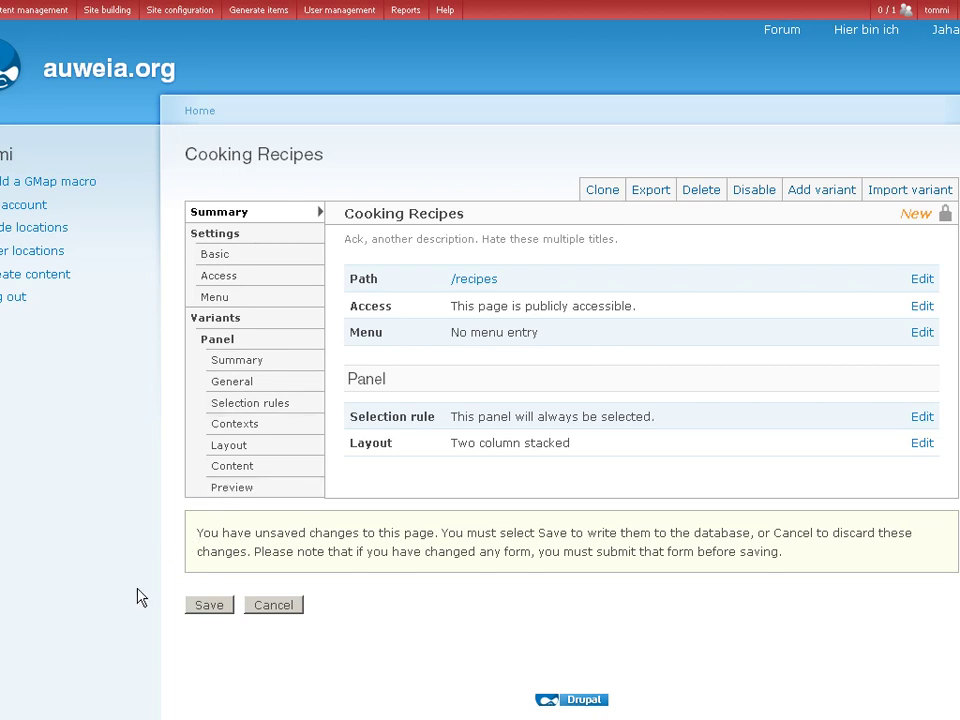
left_click(202, 612)
View the /recipes page, check one of its listed forum topics and return to the page settings
left_click(477, 286)
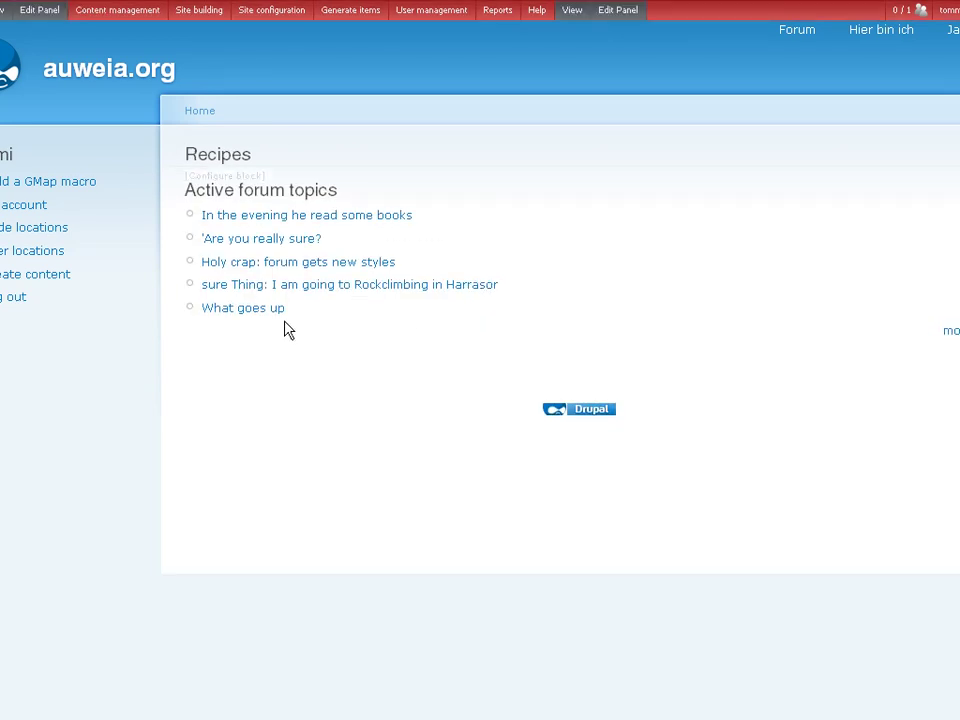
left_click(279, 243)
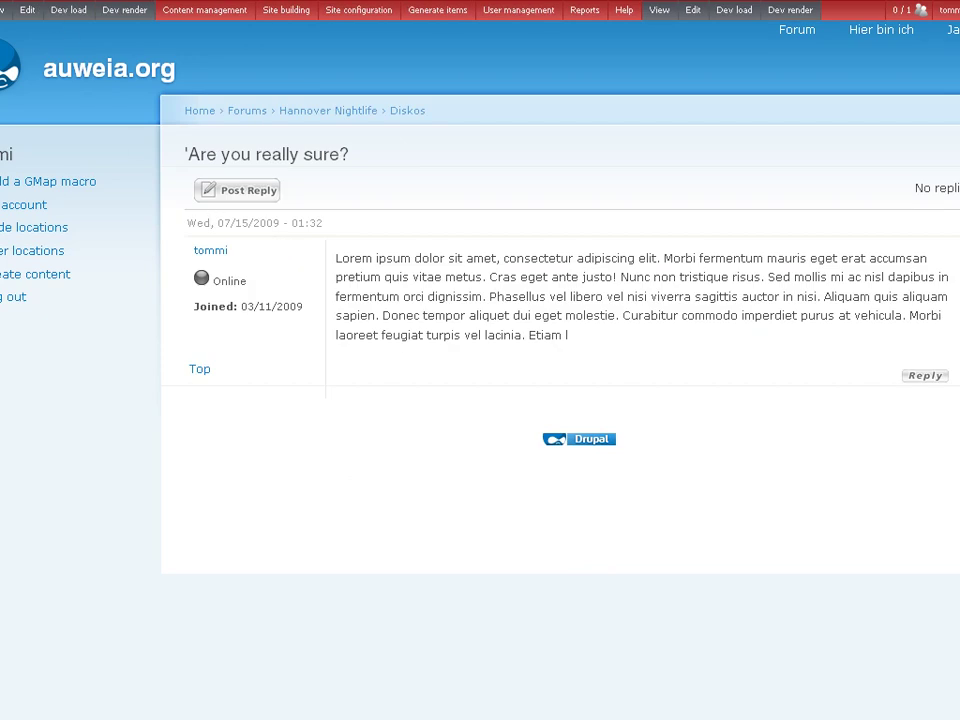
key("alt+Left")
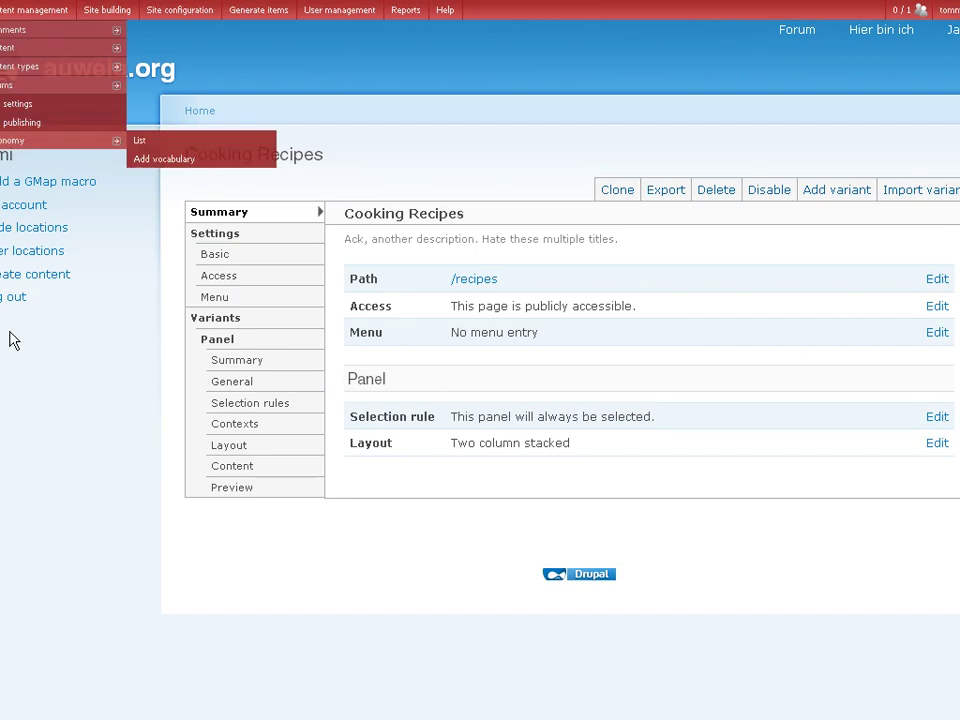
Add a new Panel variant titled "Cake Recipes" to the Cooking Recipes page
left_click(238, 362)
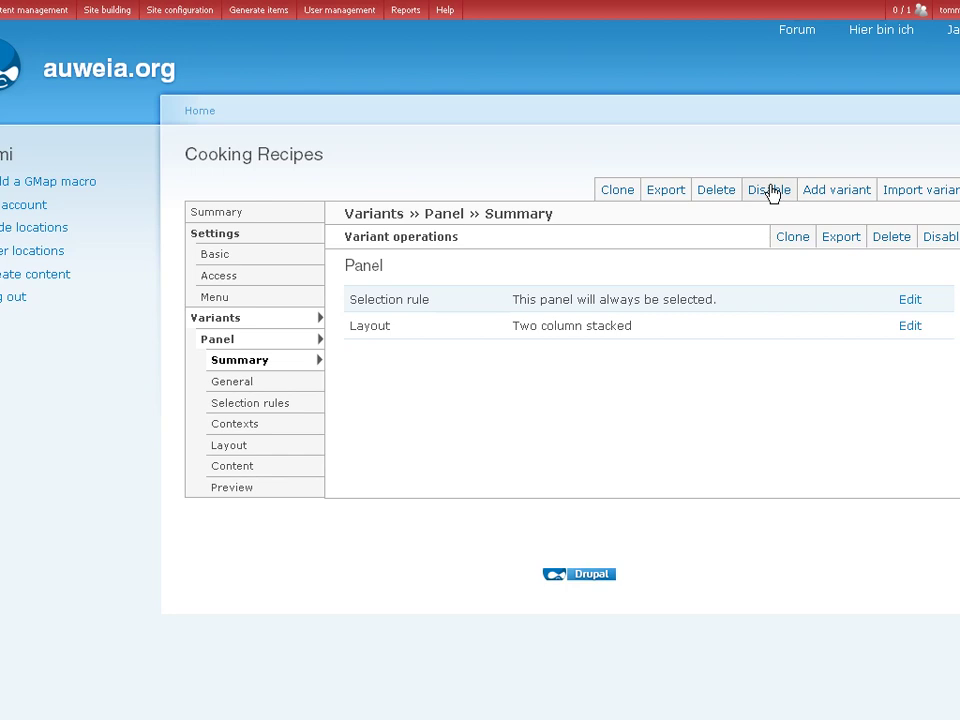
left_click(842, 201)
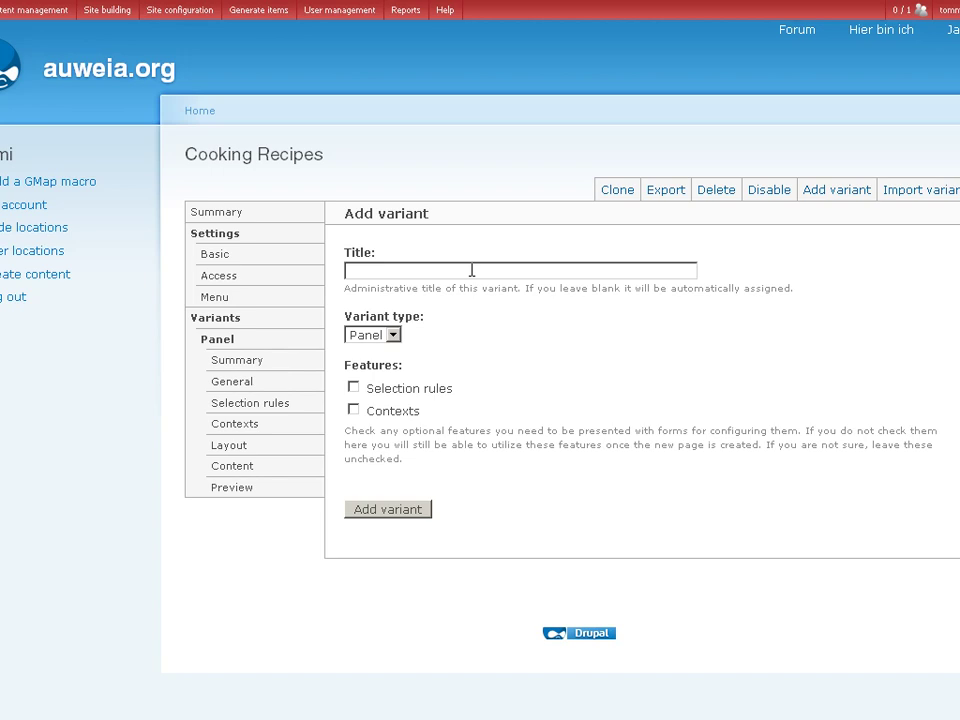
left_click(471, 270)
type("Cake Recipes")
left_click(382, 512)
left_click(380, 512)
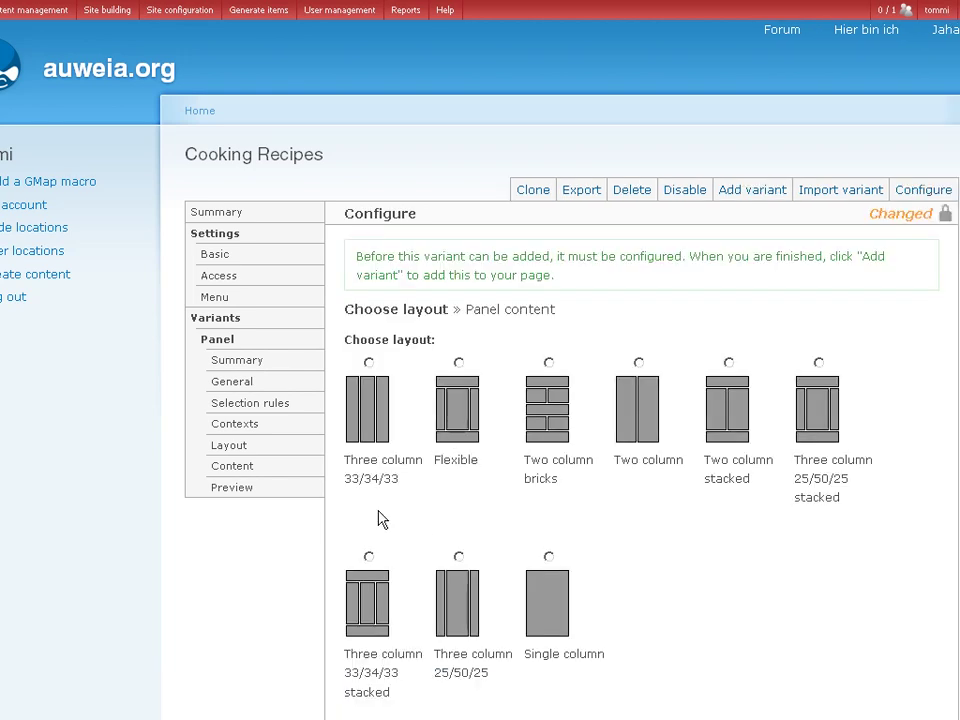
Choose the Two column layout for the new variant and title its panel "Cake Recipes"
scroll(600, 518, "down", 3)
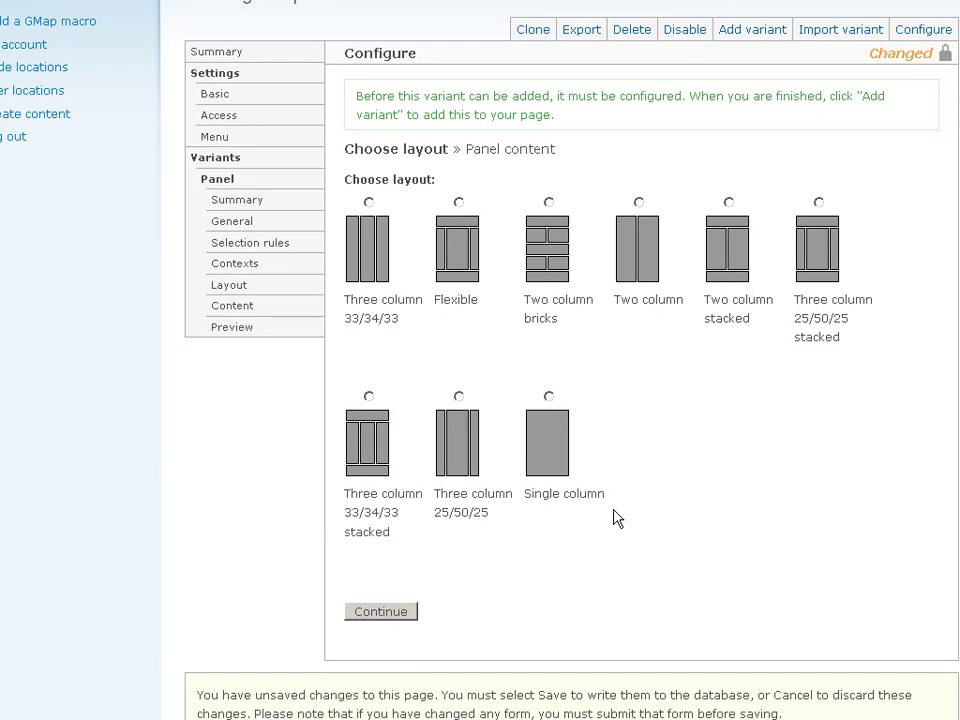
scroll(617, 517, "up", 2)
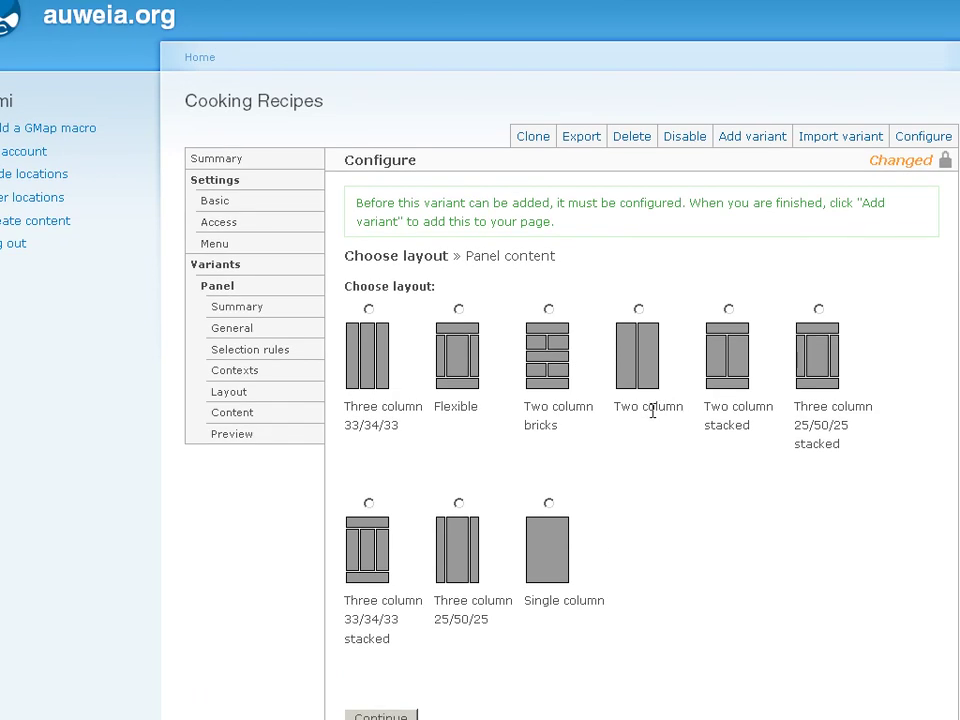
left_click(643, 367)
scroll(681, 570, "down", 4)
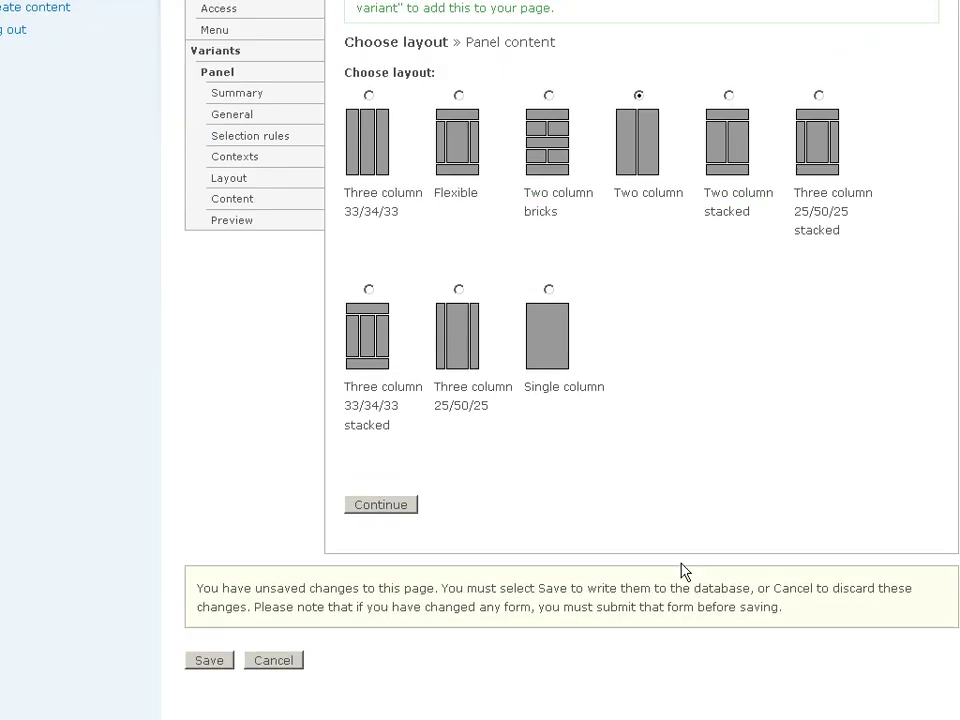
left_click(381, 505)
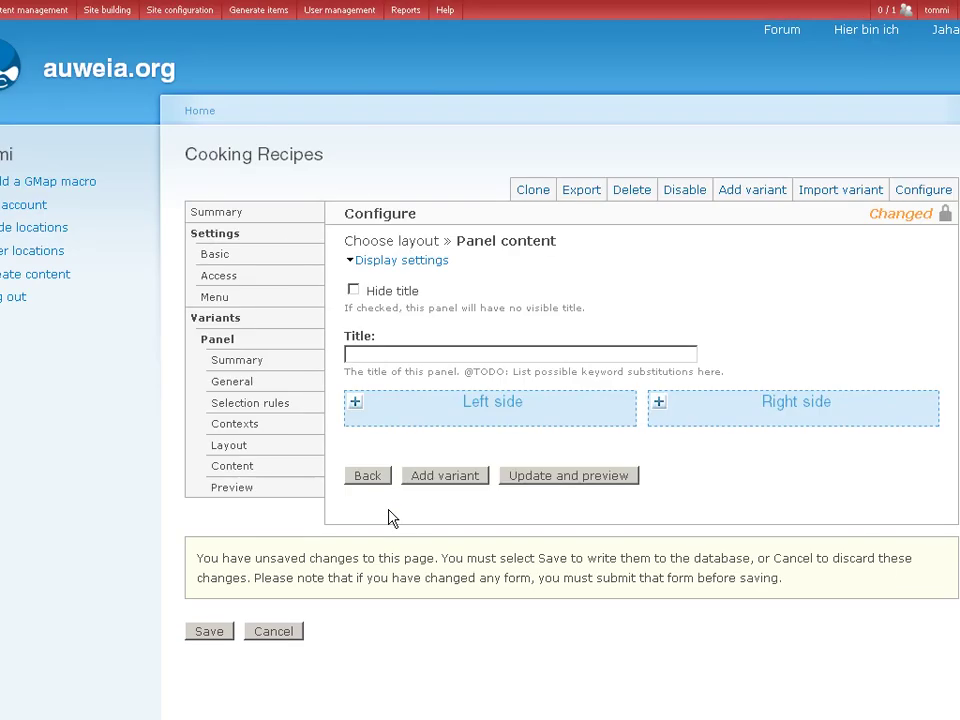
left_click(371, 352)
type("Cake Recipes")
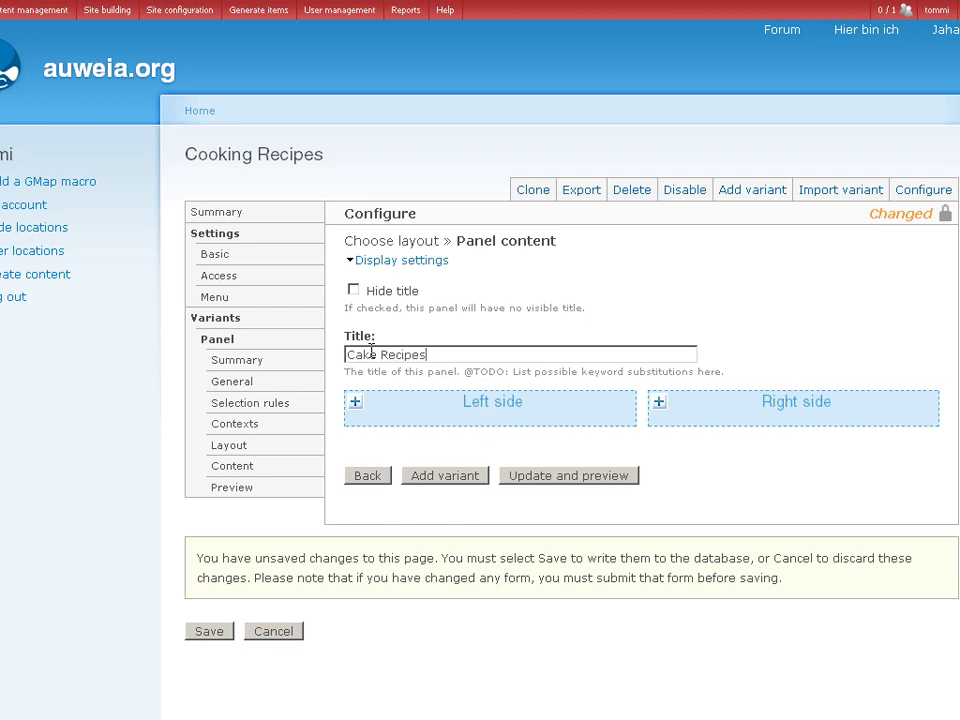
Add the New forum topics activity content to the Left side region without overriding its title
left_click(355, 403)
left_click(358, 424)
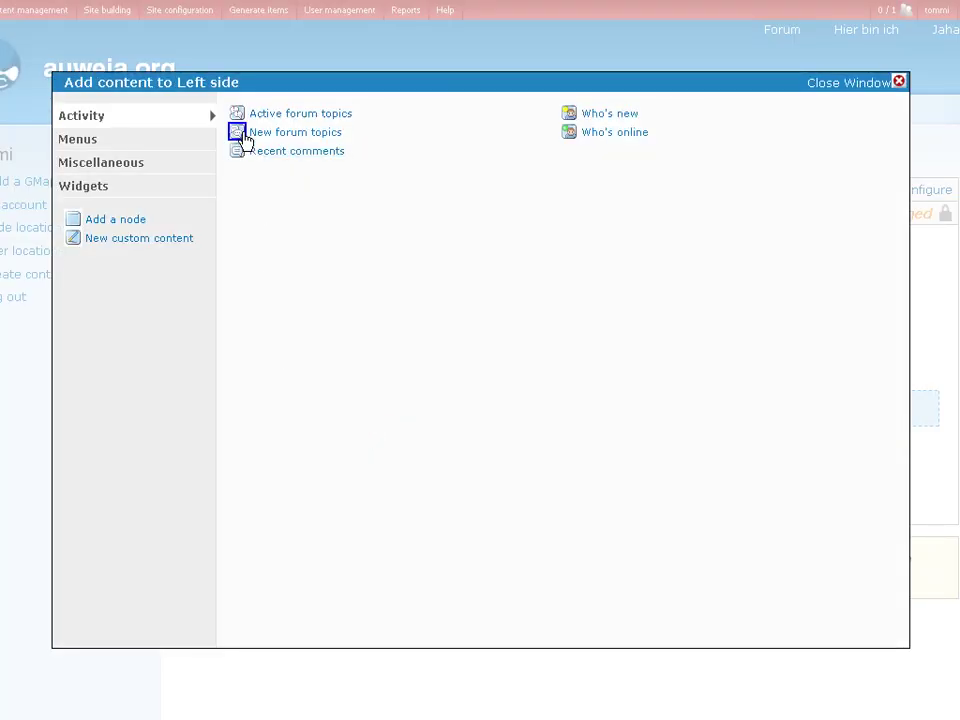
left_click(242, 134)
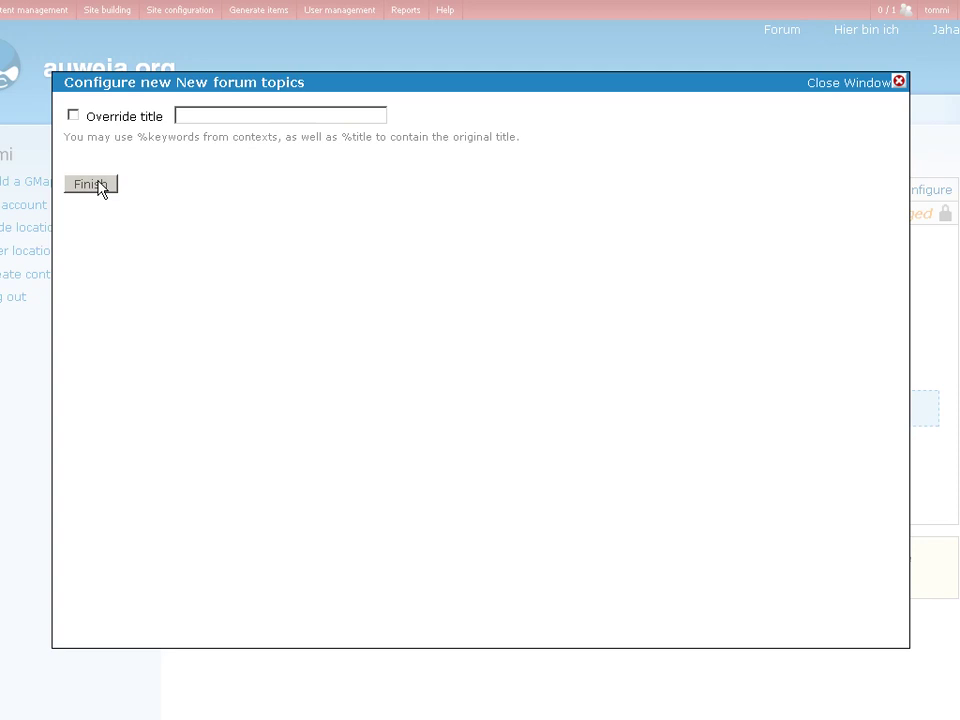
left_click(100, 187)
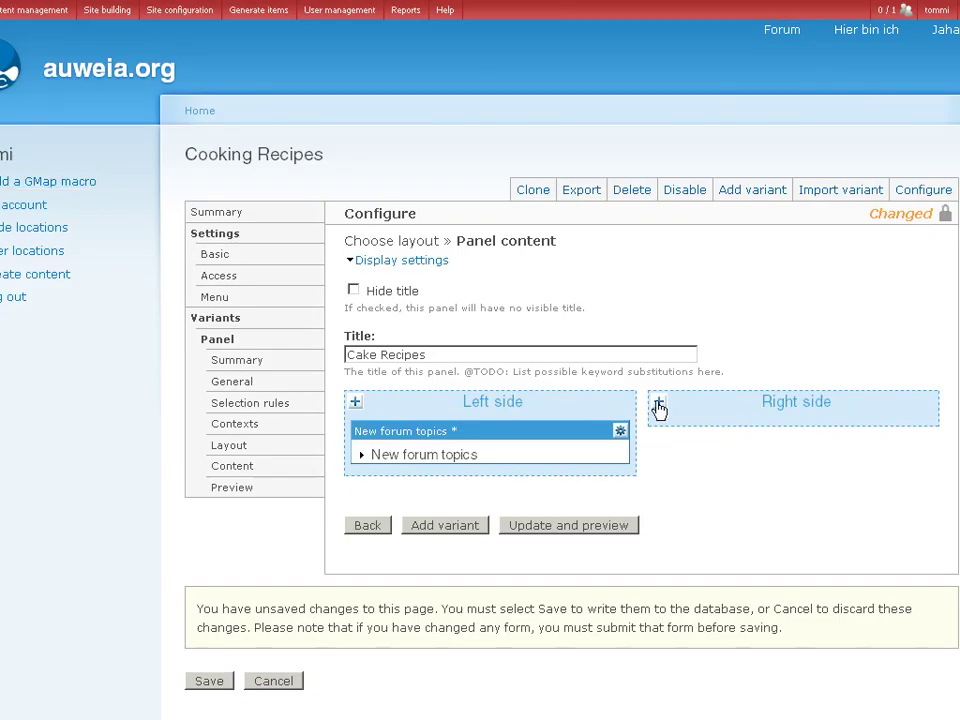
Add the miscellaneous Author Pane content to the Right side region, keeping its original title
left_click(658, 404)
left_click(662, 424)
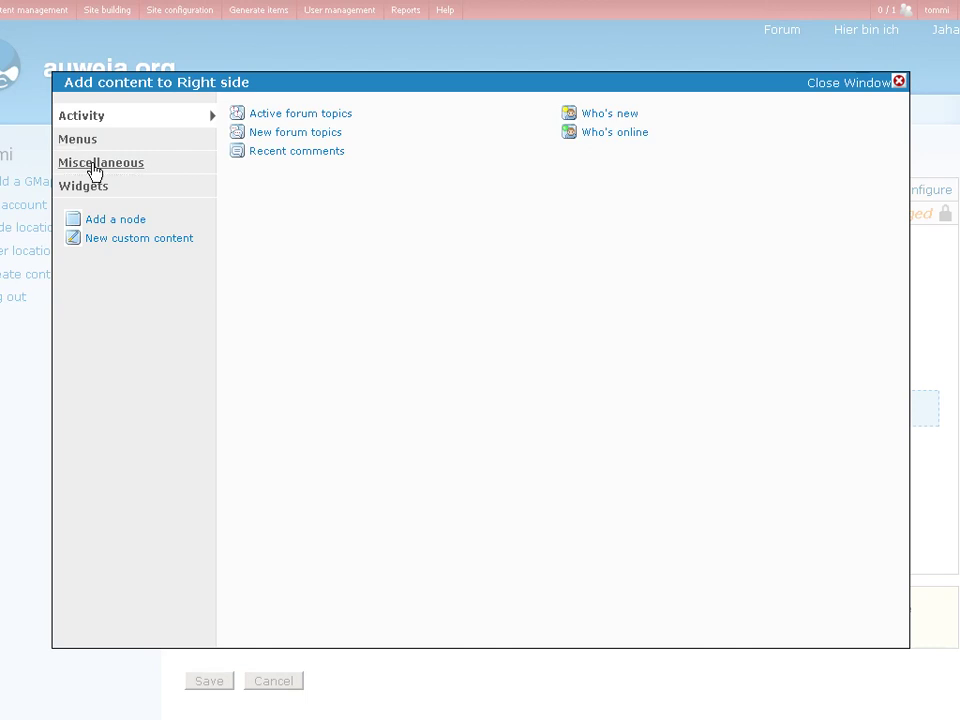
left_click(92, 165)
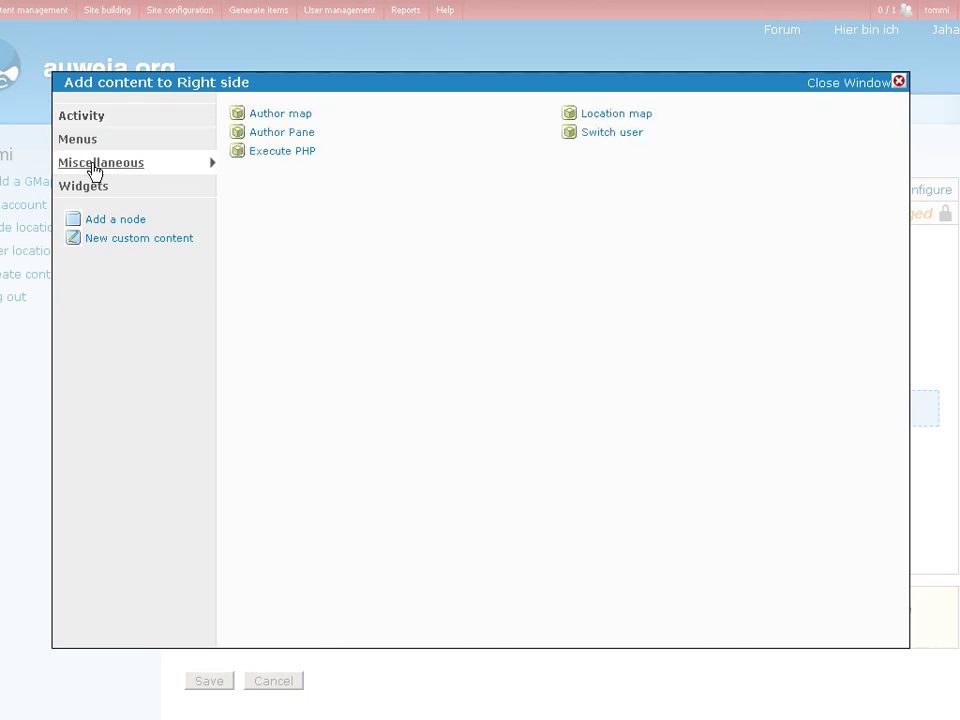
left_click(266, 133)
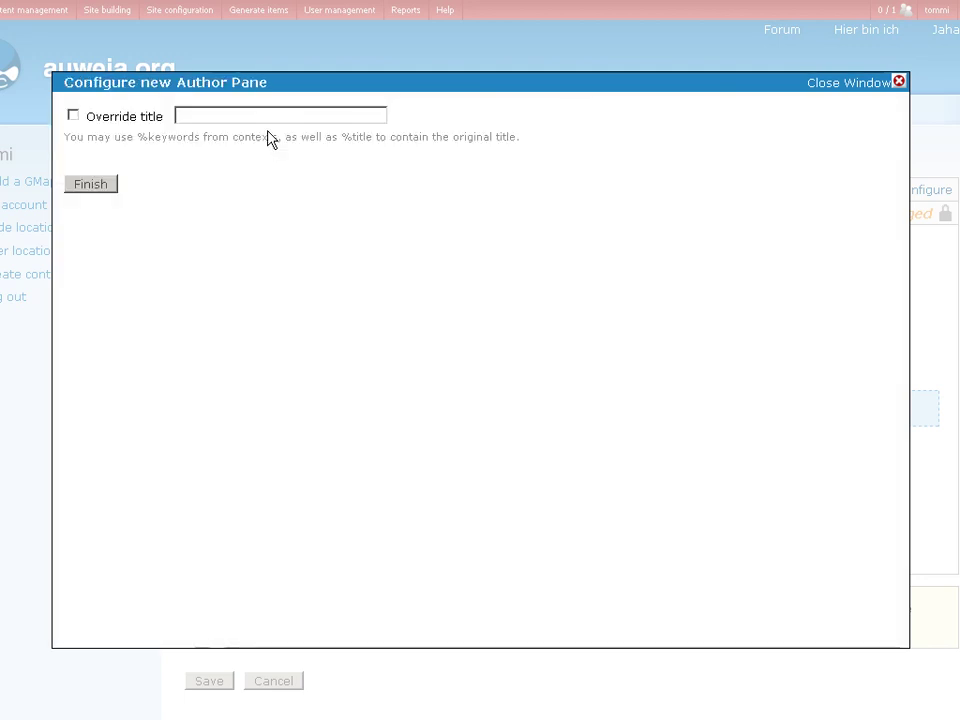
left_click(87, 188)
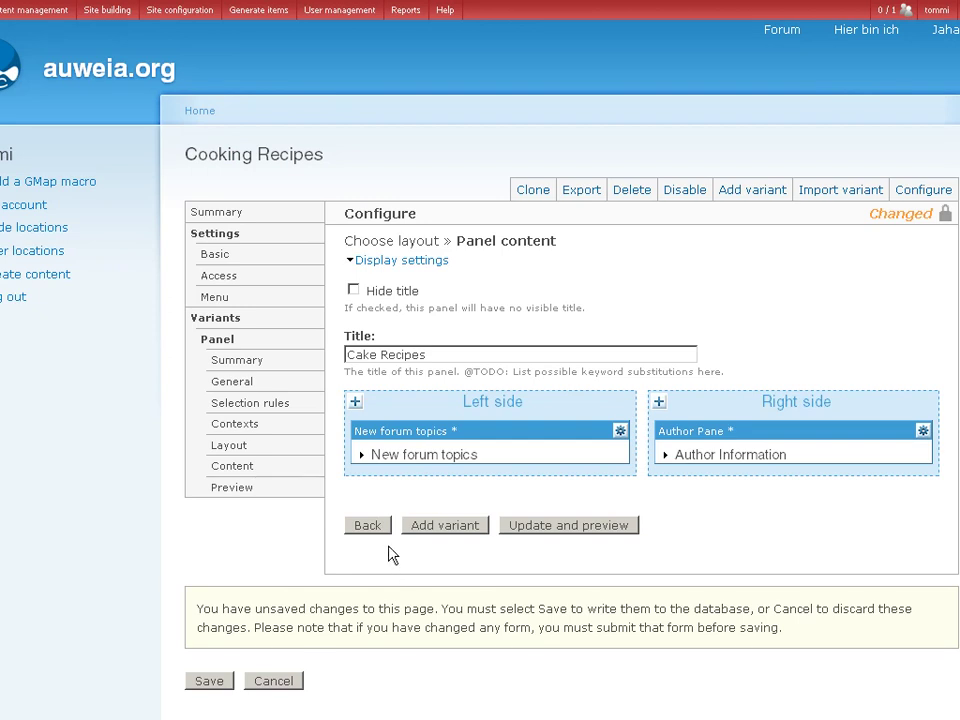
Update the Cake Recipes variant and save the Cooking Recipes page
left_click(537, 535)
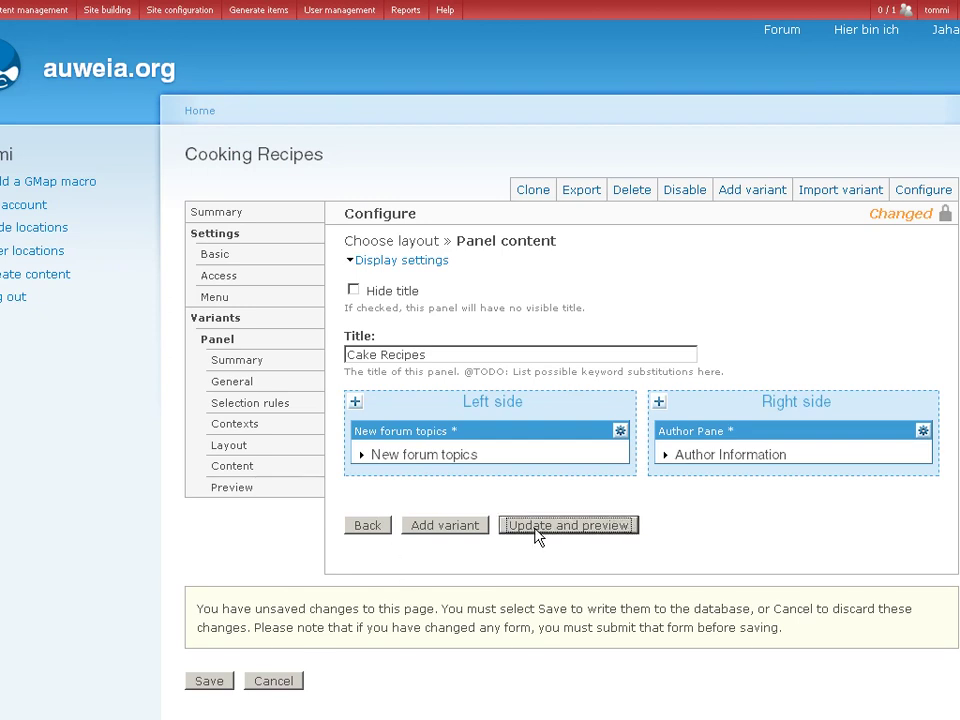
scroll(588, 538, "down", 3)
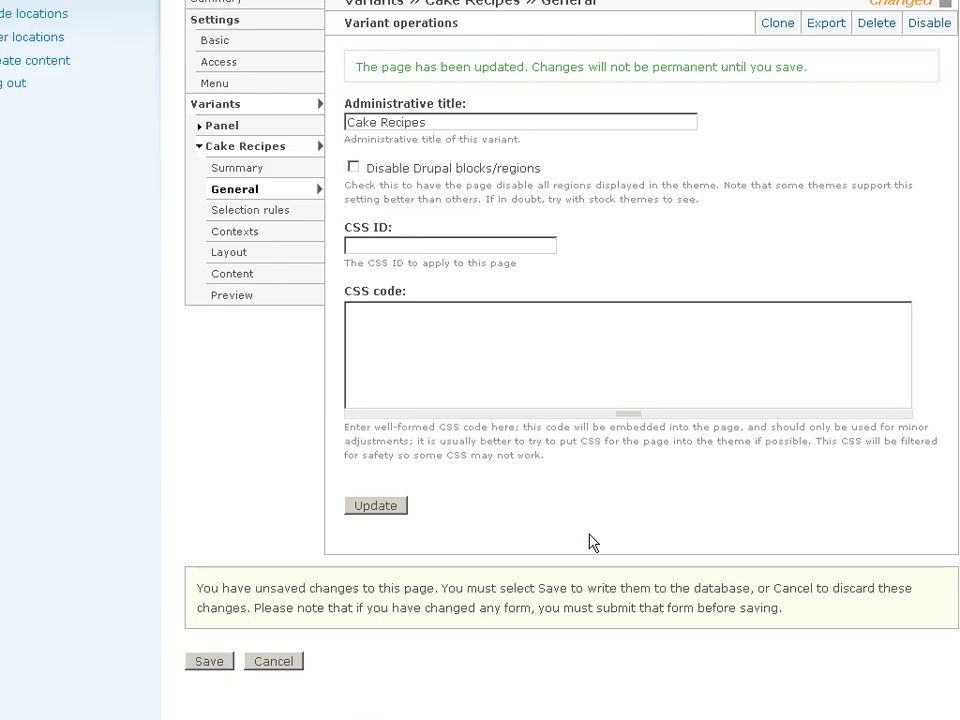
scroll(588, 542, "up", 2)
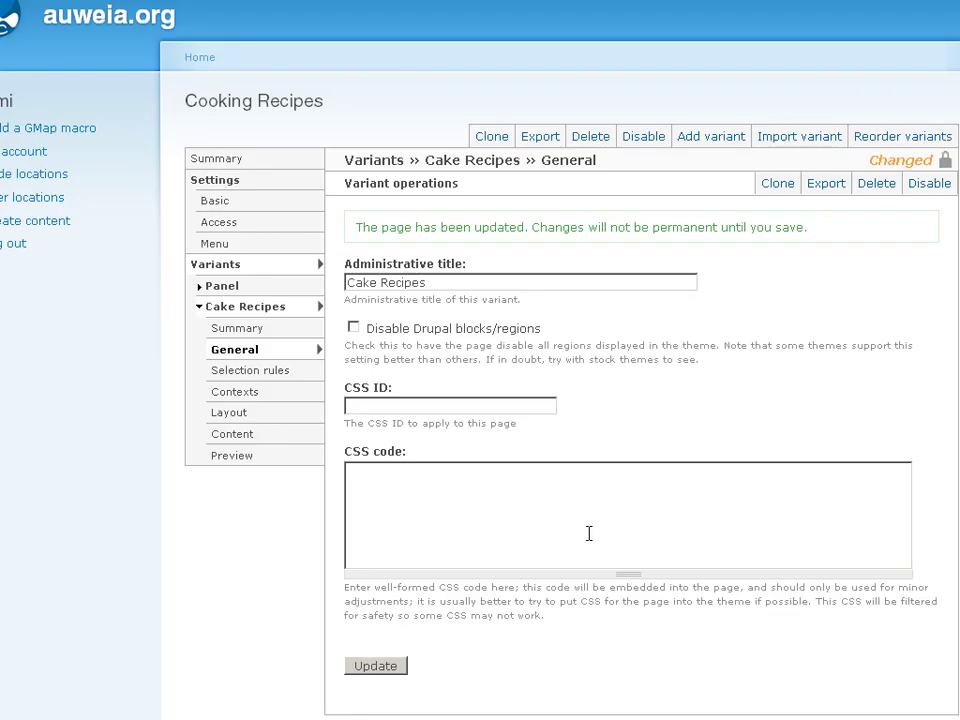
scroll(588, 533, "down", 3)
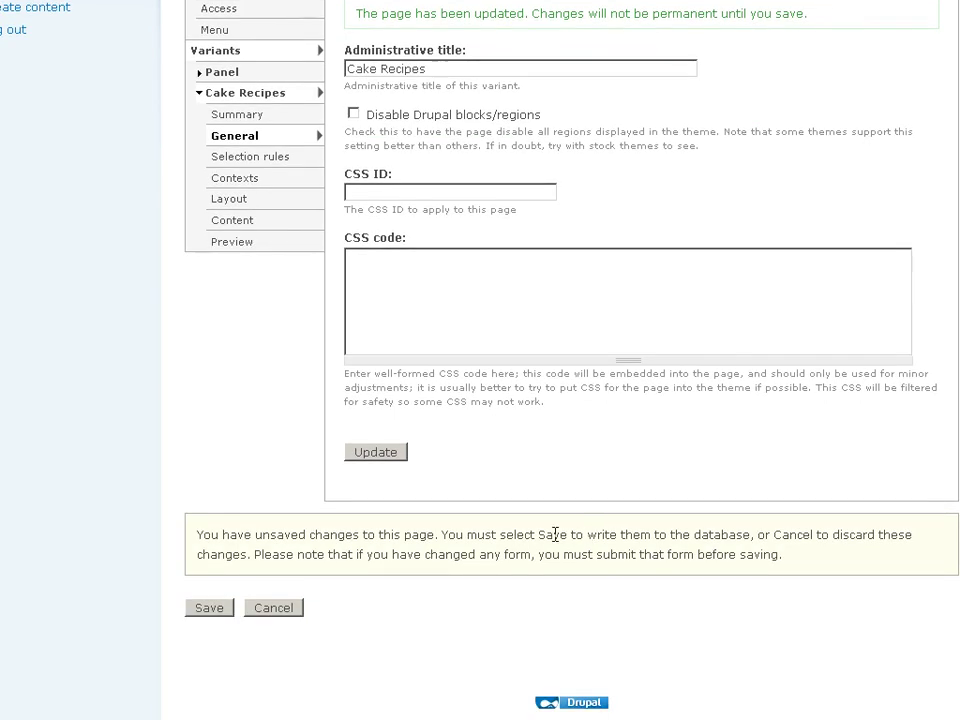
left_click(218, 610)
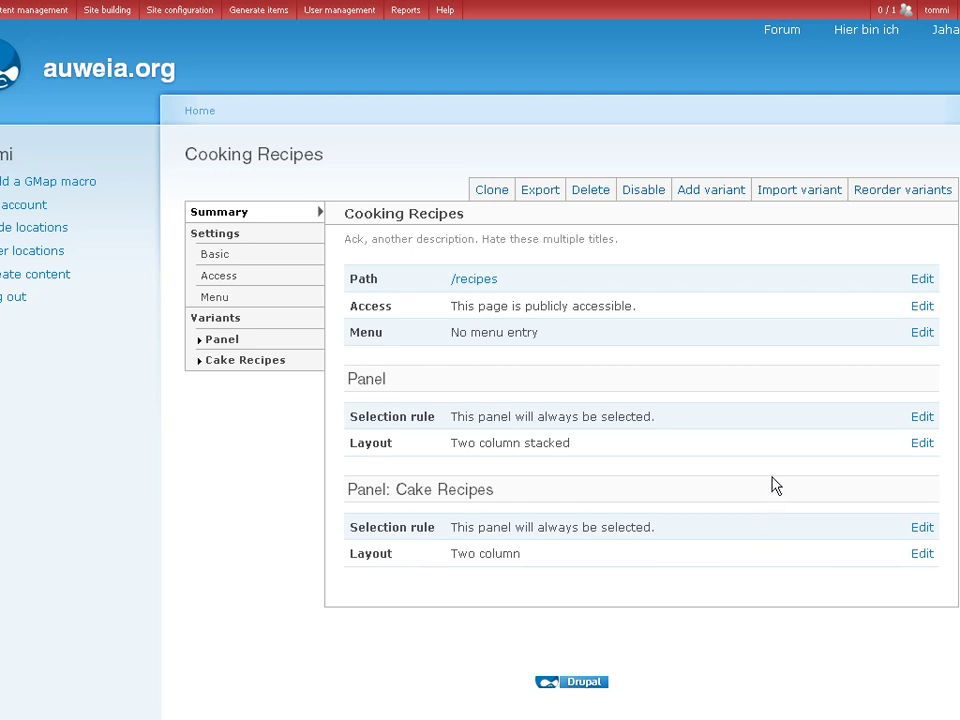
Review the settings sections available under the Panel and Cake Recipes variants
left_click(259, 365)
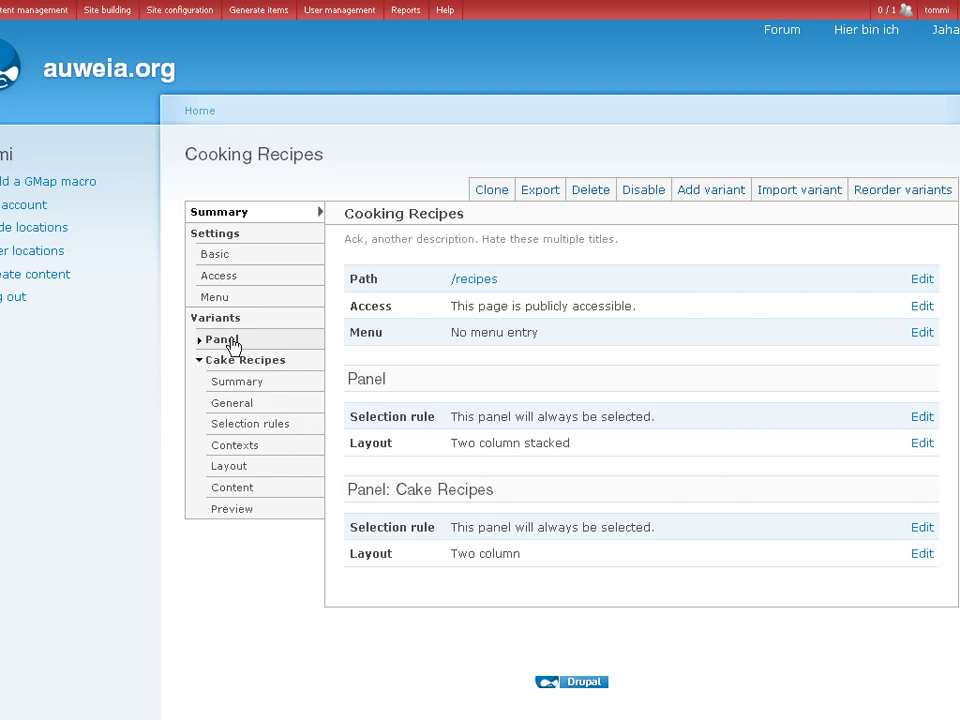
left_click(231, 343)
left_click(232, 344)
left_click(240, 363)
left_click(240, 363)
left_click(200, 362)
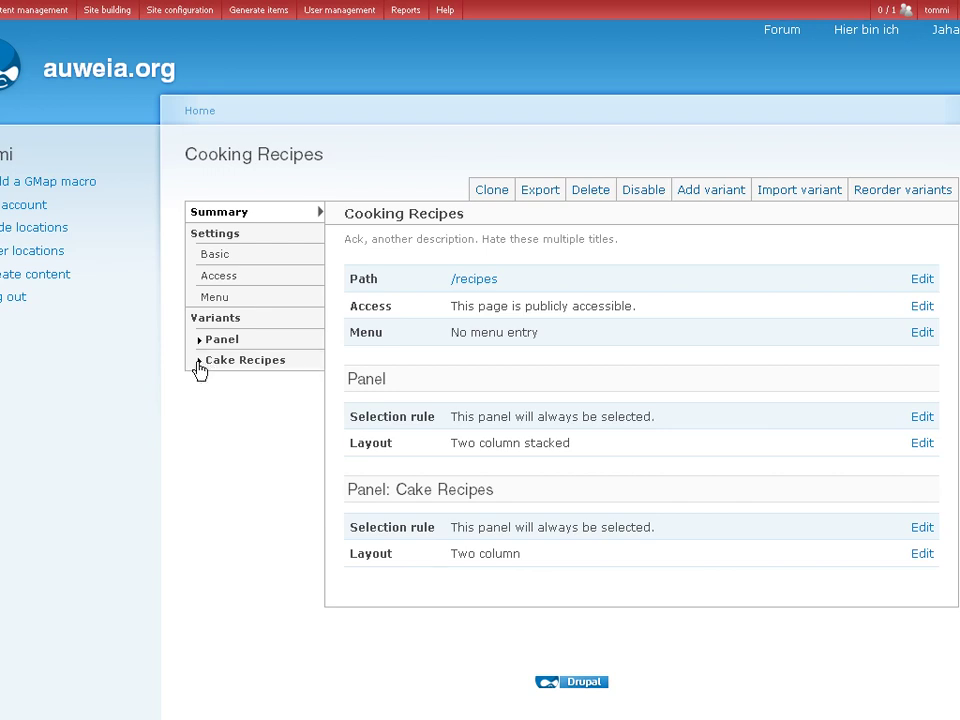
Give the page a normal menu entry titled "Cake Recipes" in the Primary links menu, and save the page
left_click(218, 298)
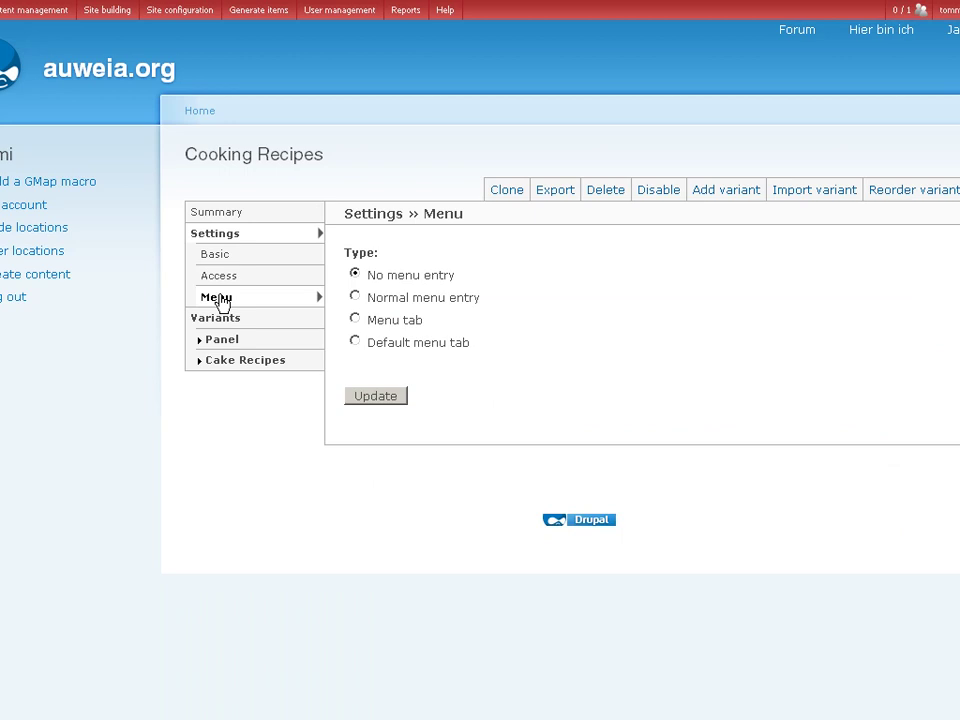
left_click(356, 298)
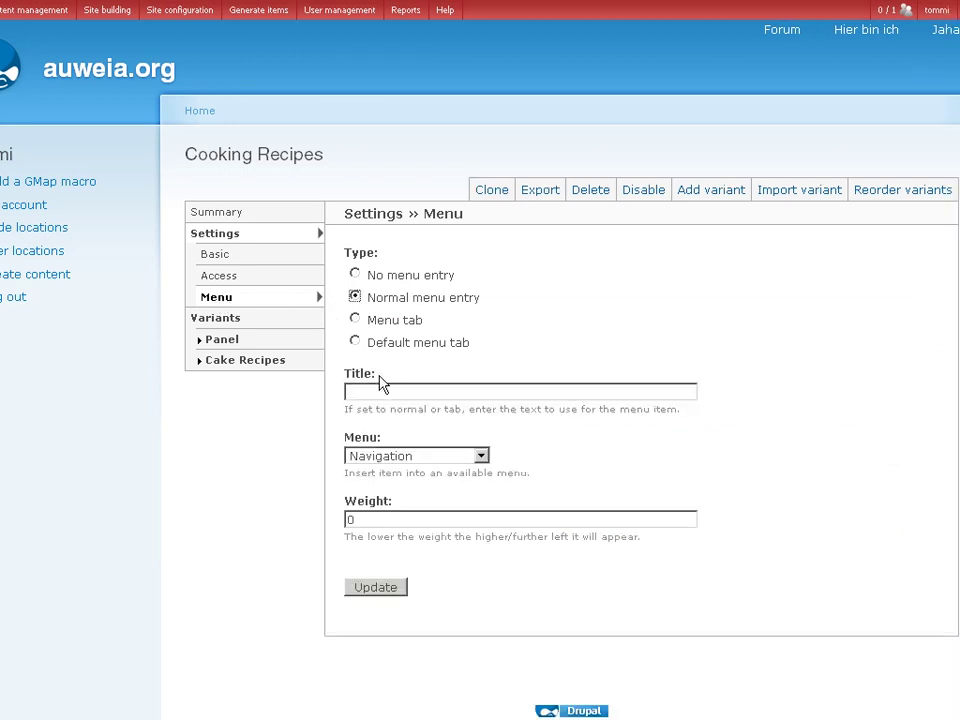
left_click(379, 390)
type("Cake Recipes")
left_click(488, 456)
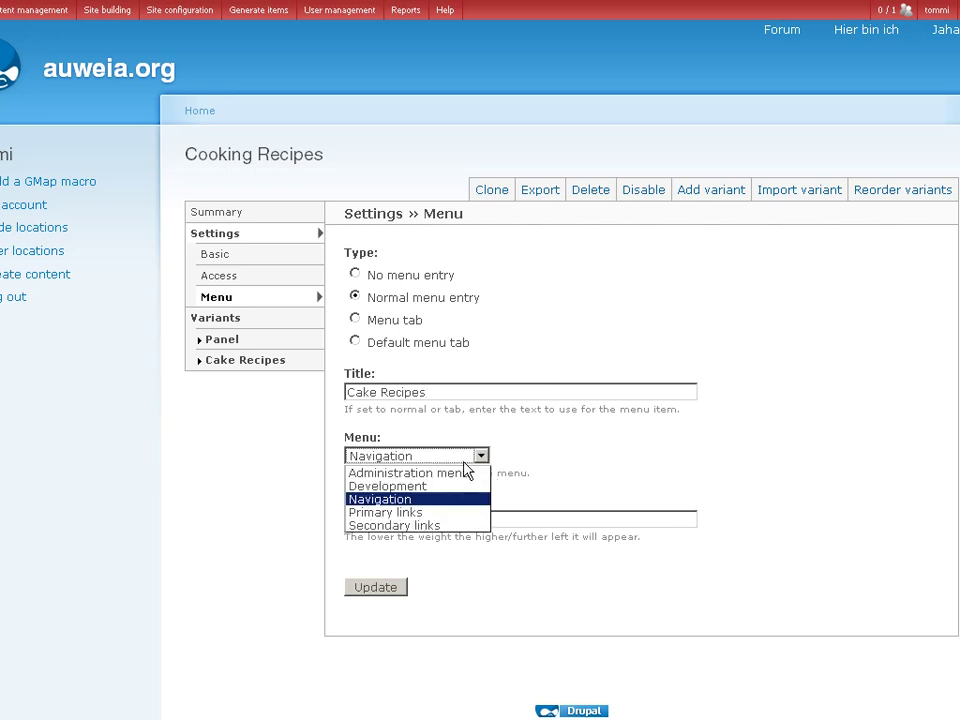
left_click(432, 515)
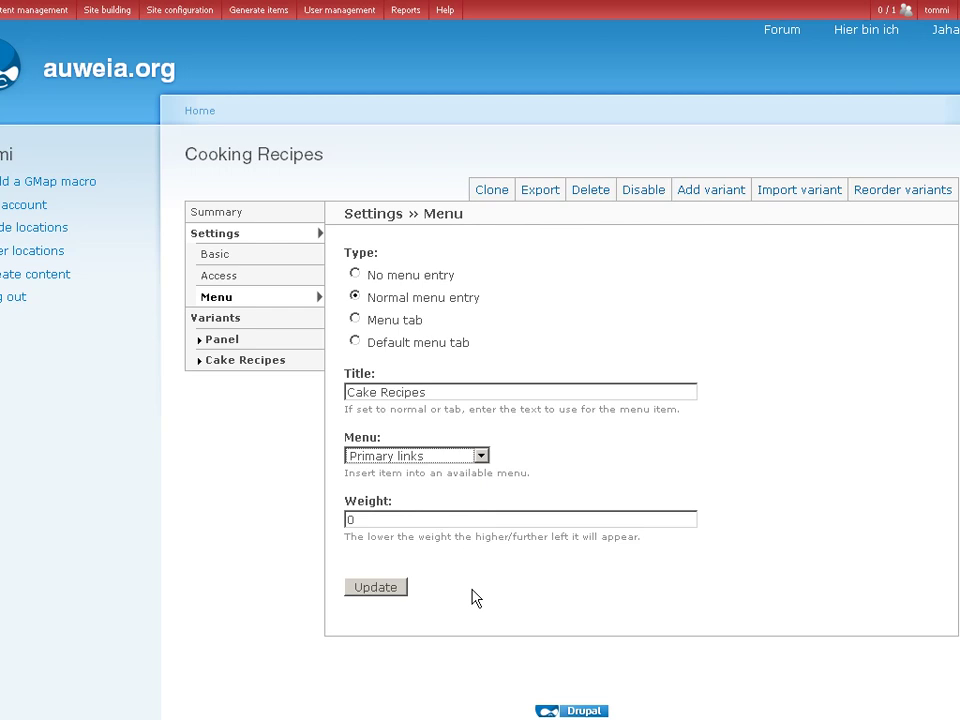
left_click(380, 588)
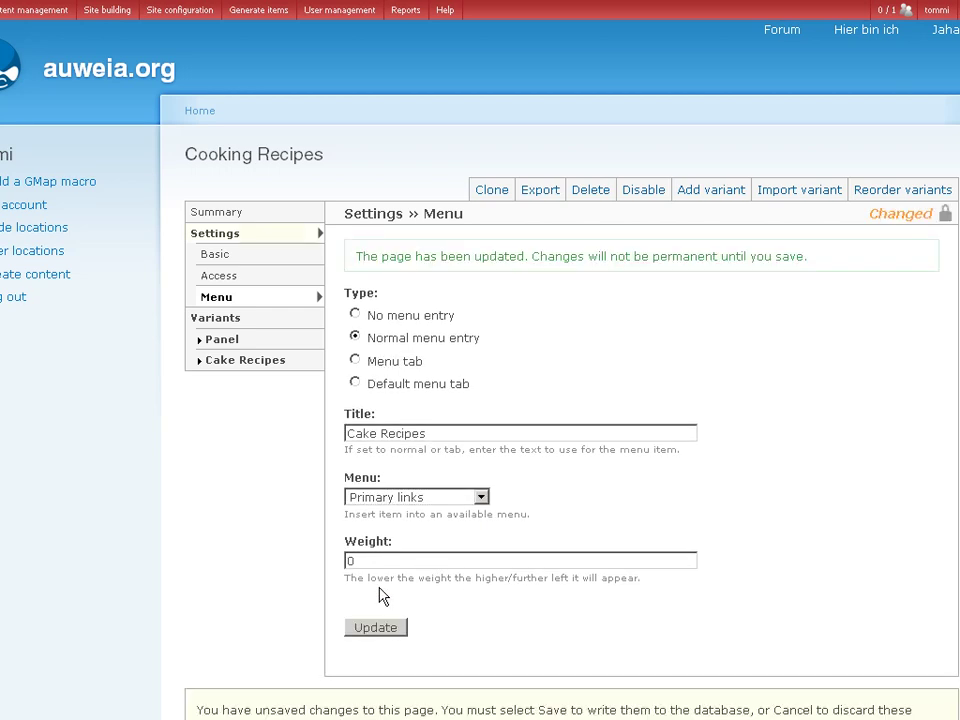
scroll(500, 596, "down", 3)
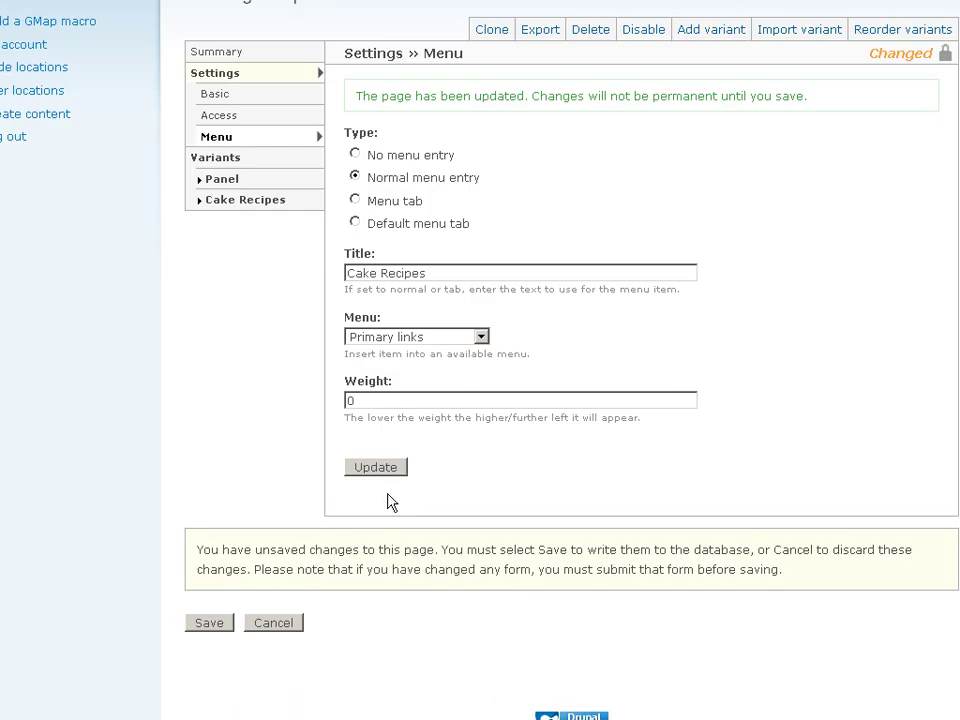
left_click(379, 468)
left_click(209, 623)
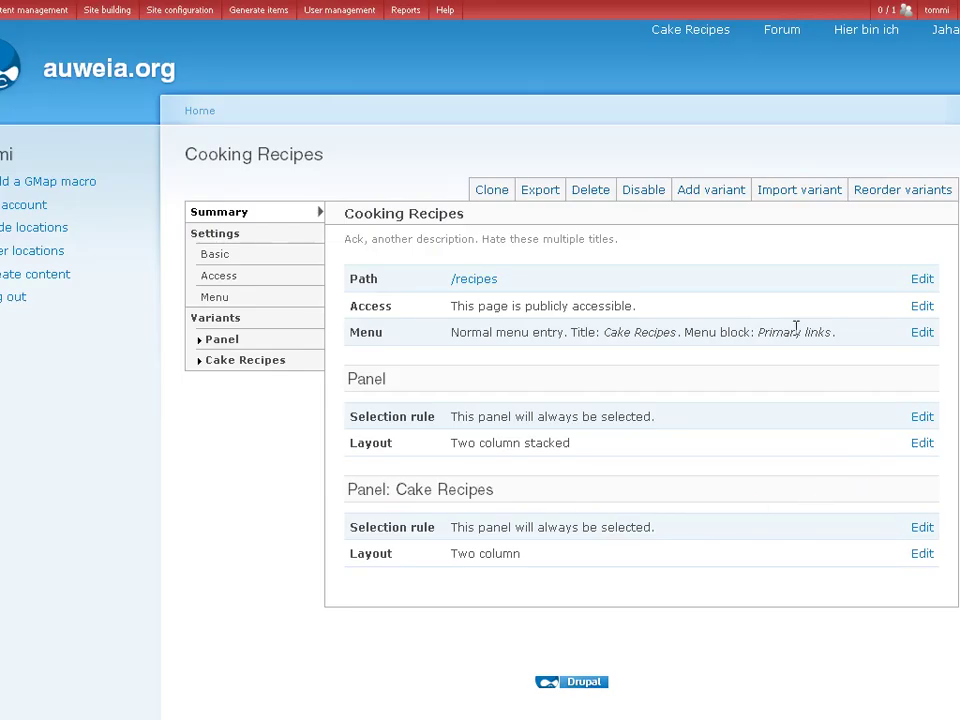
Follow the new Cake Recipes site link, check where its link to more forum topics leads, and return to the page settings
left_click(674, 33)
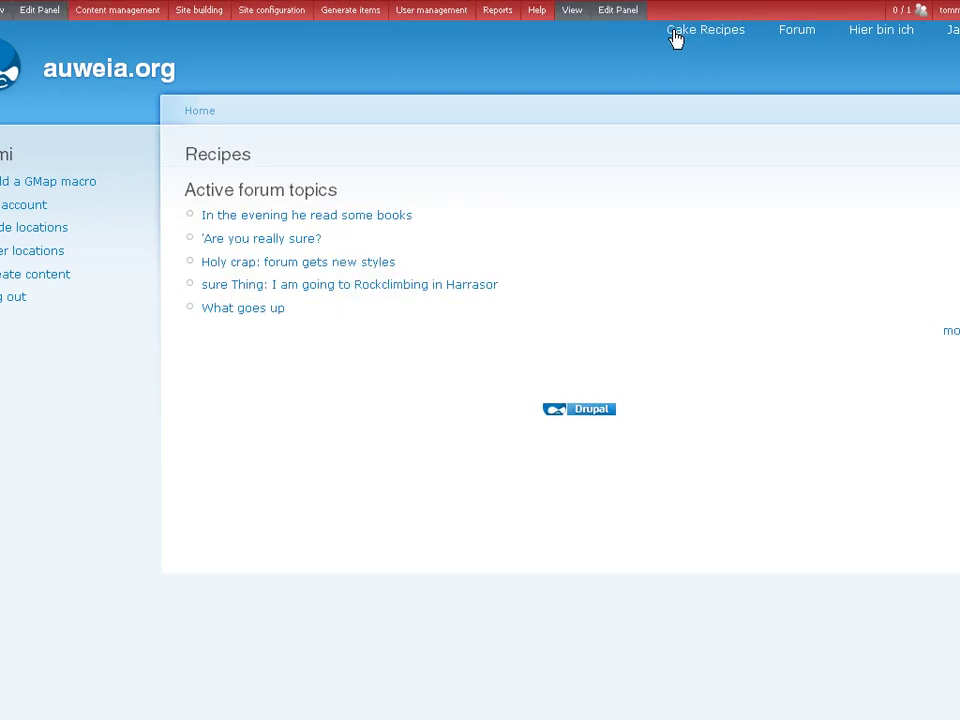
left_click(951, 331)
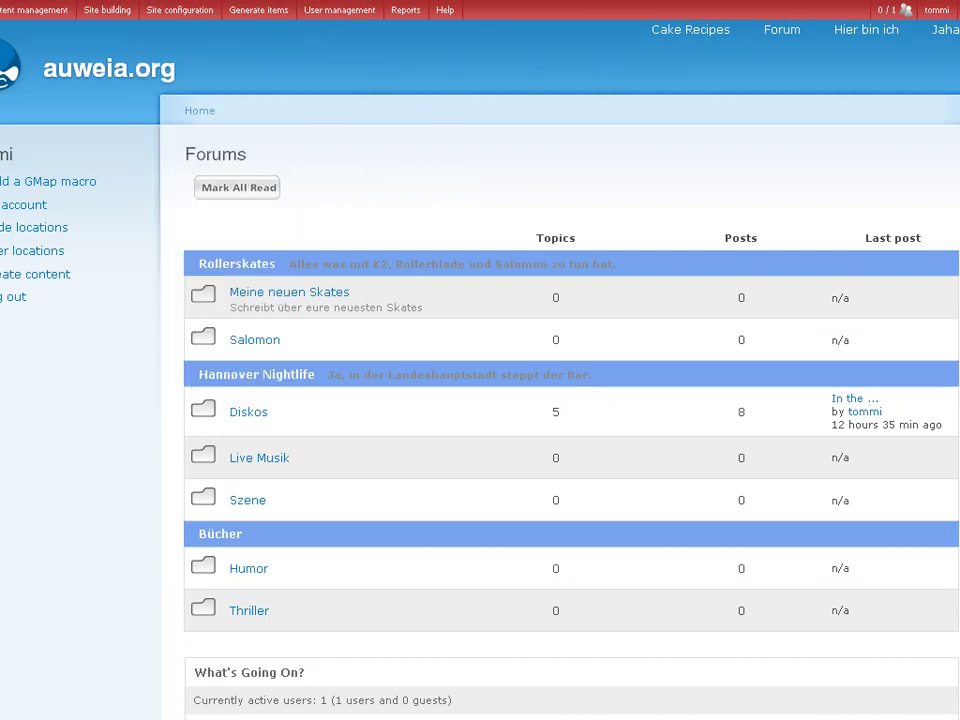
key("alt+Left")
key("alt+Left")
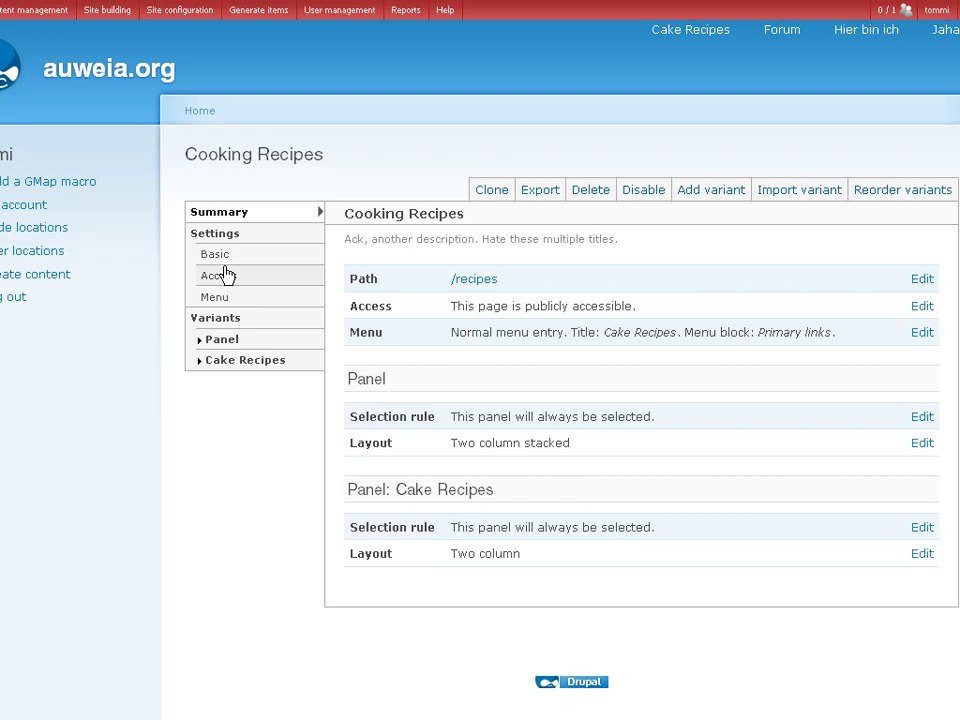
Look through the Export, Clone and Disable operations of the Cooking Recipes page without applying any
left_click(540, 192)
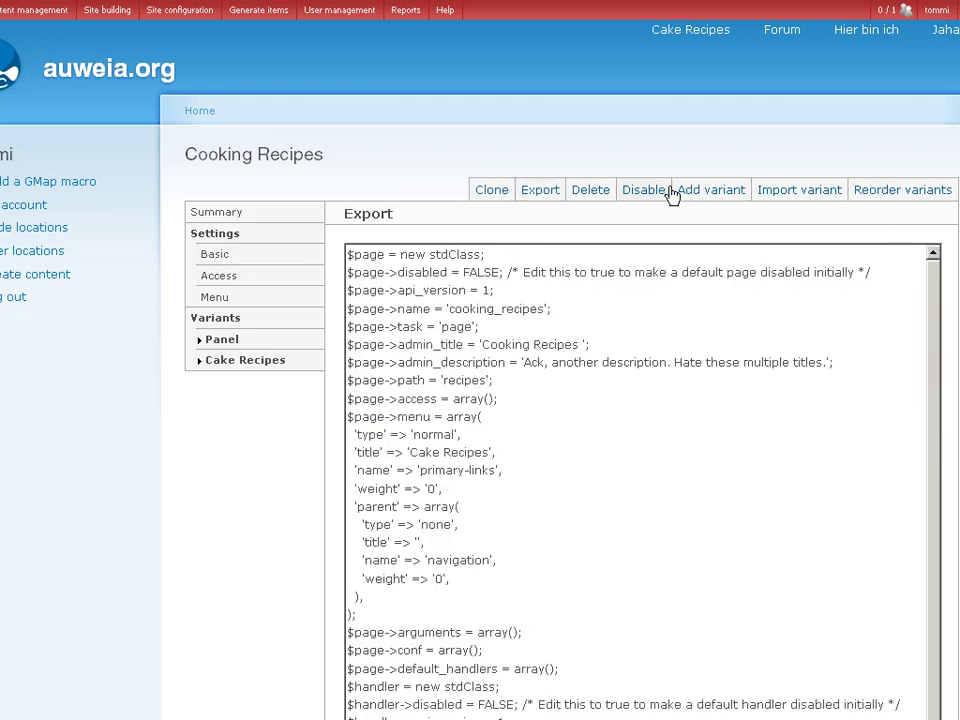
left_click(479, 196)
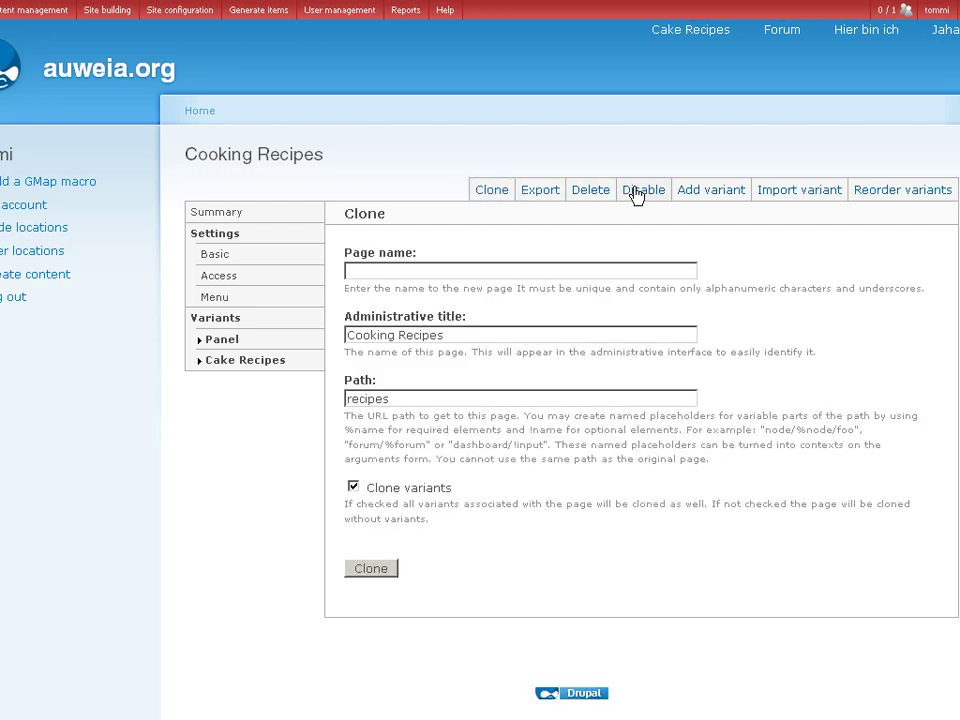
left_click(643, 193)
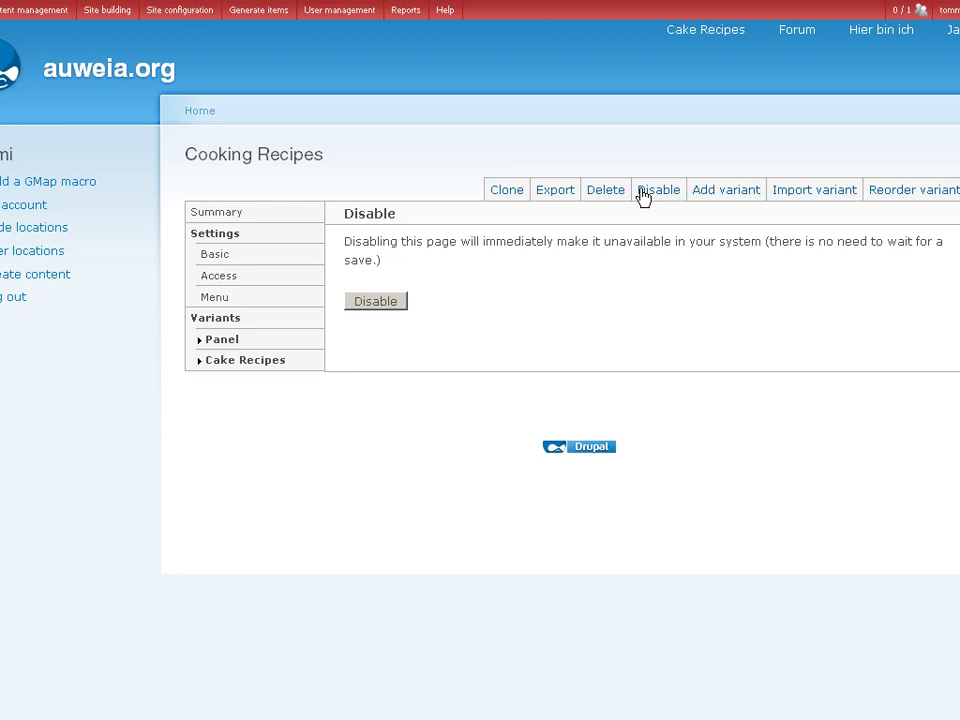
Reorder the variants so that Cake Recipes comes before Panel, and save the page
left_click(905, 196)
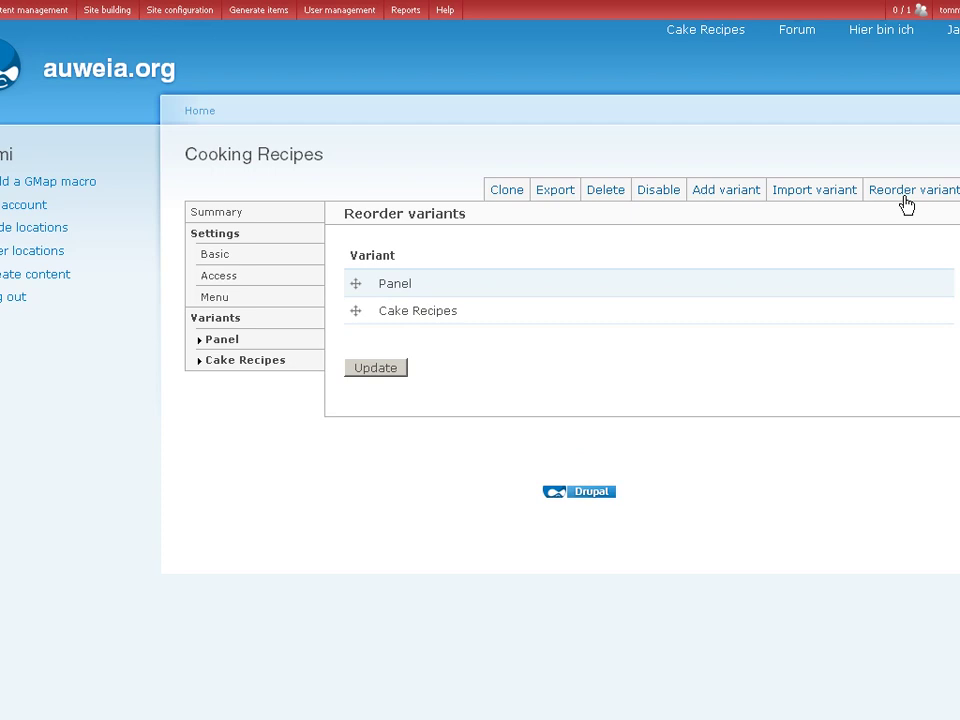
left_click_drag(360, 313, 360, 285)
left_click(376, 393)
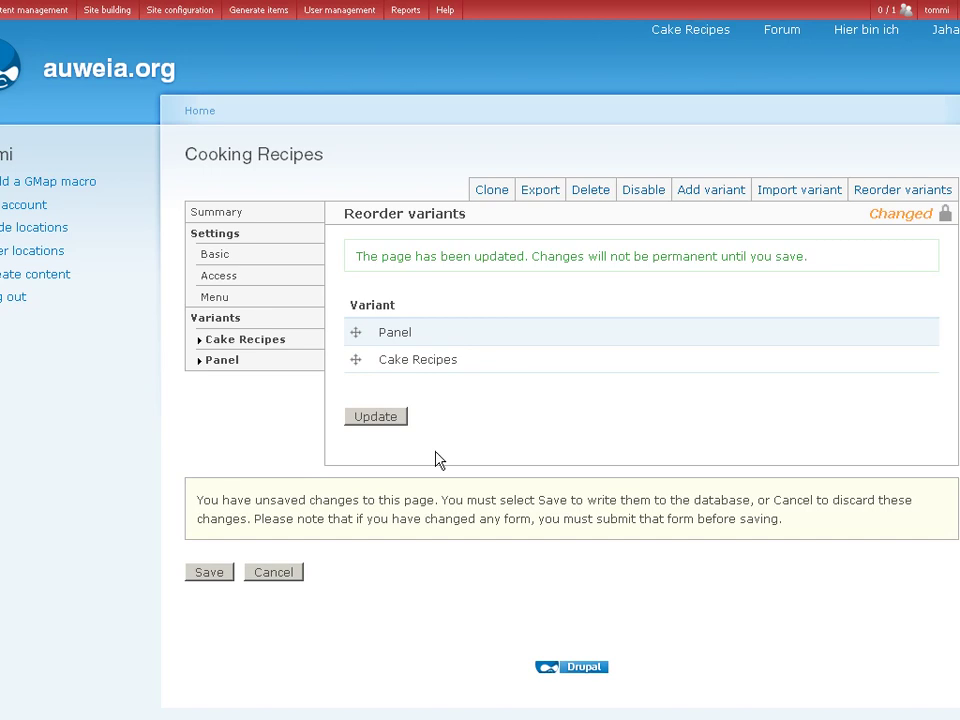
left_click(212, 574)
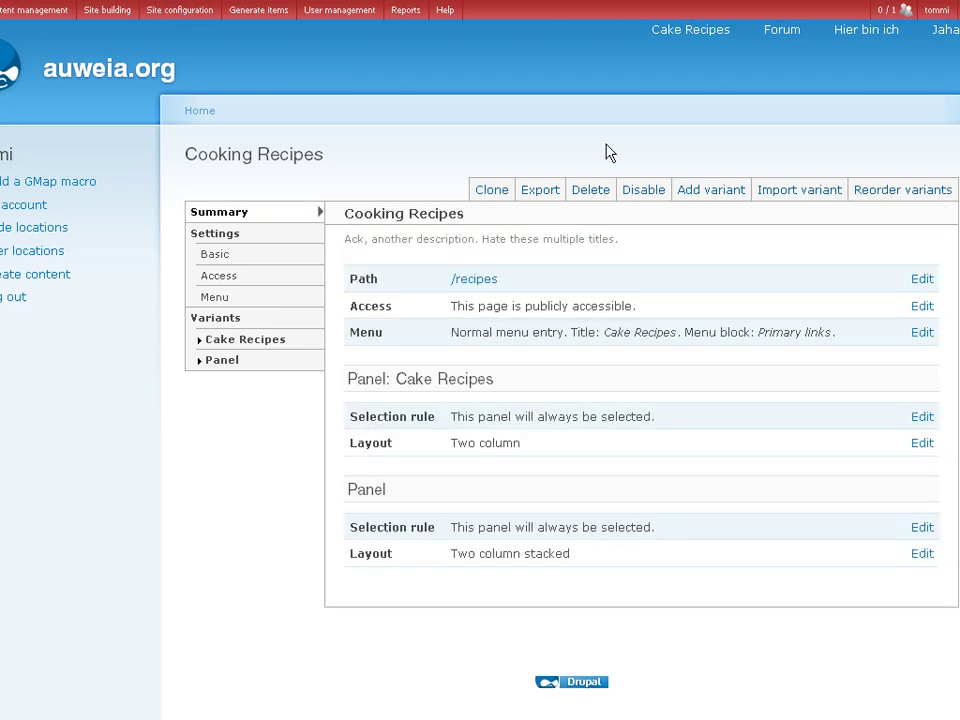
View the Cake Recipes page on the site, and examine the selection rules of the Cake Recipes variant
left_click(680, 35)
left_click(248, 341)
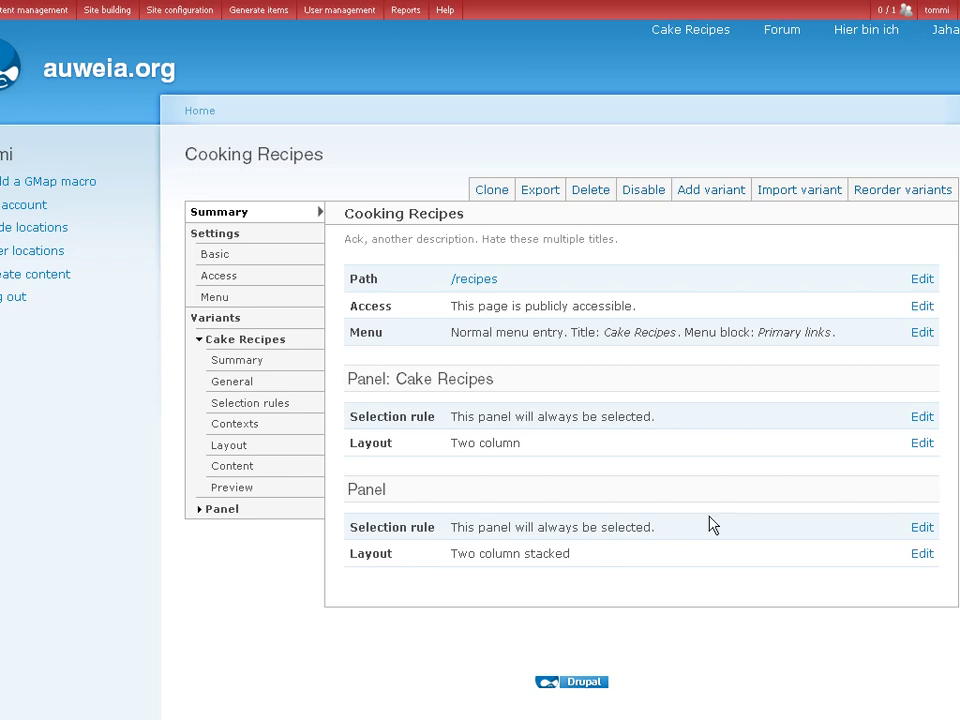
left_click(921, 419)
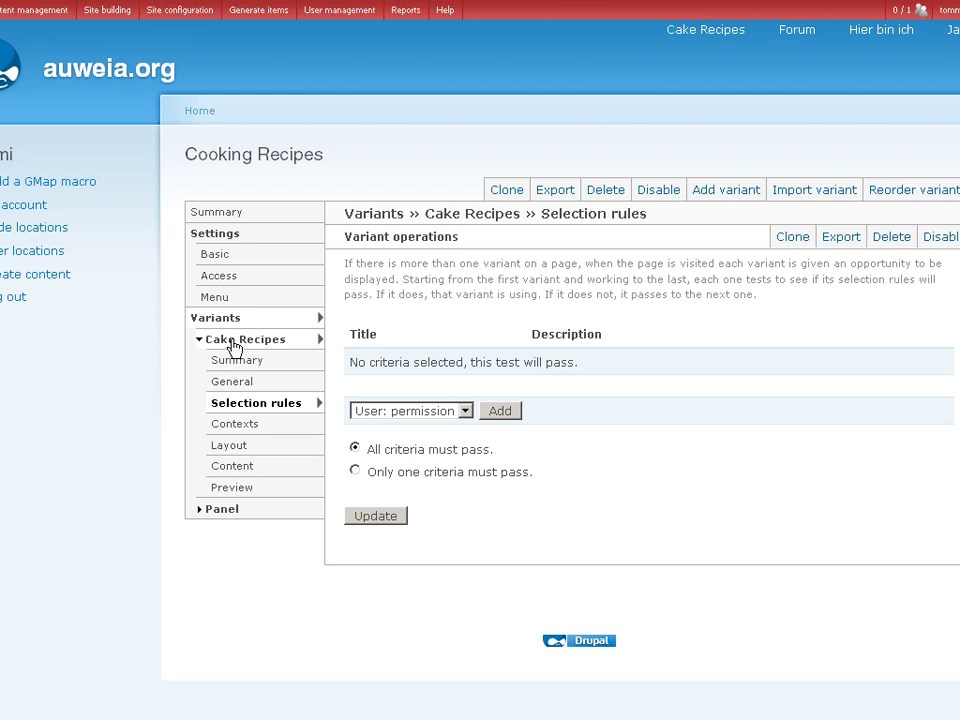
Add Active forum topics to the right side of the Cake Recipes variant, save the page, and check the result on the site
left_click(237, 470)
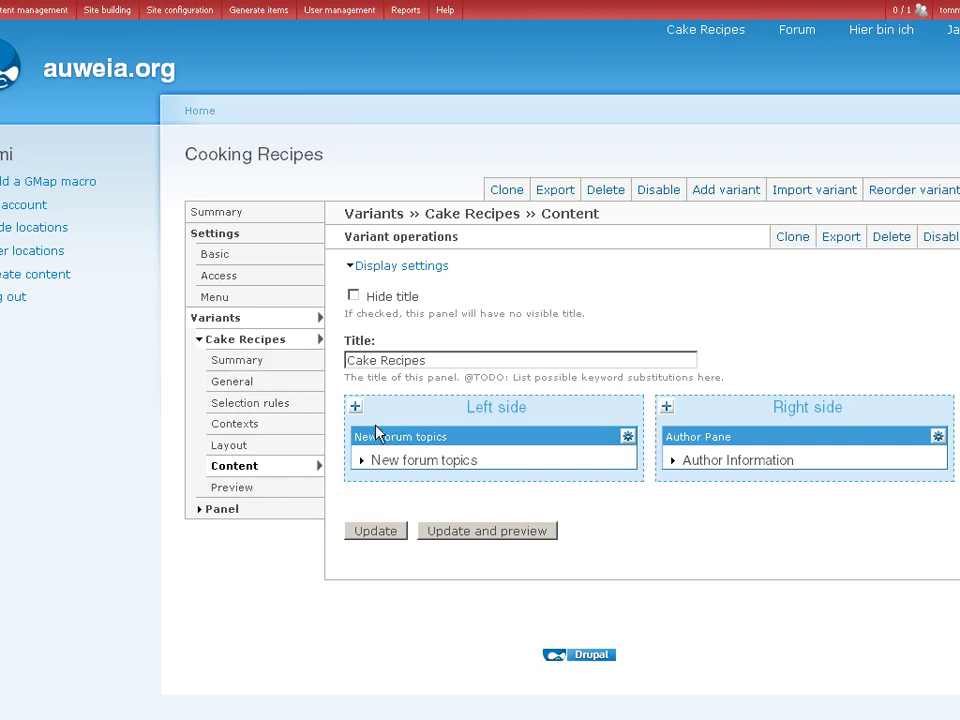
left_click(668, 410)
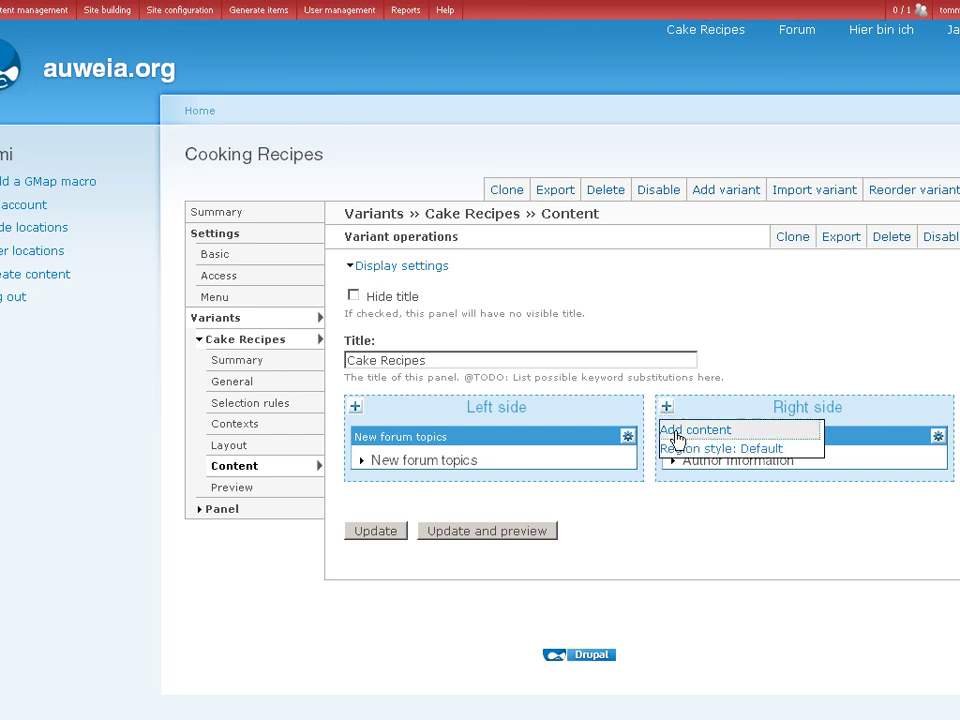
left_click(674, 432)
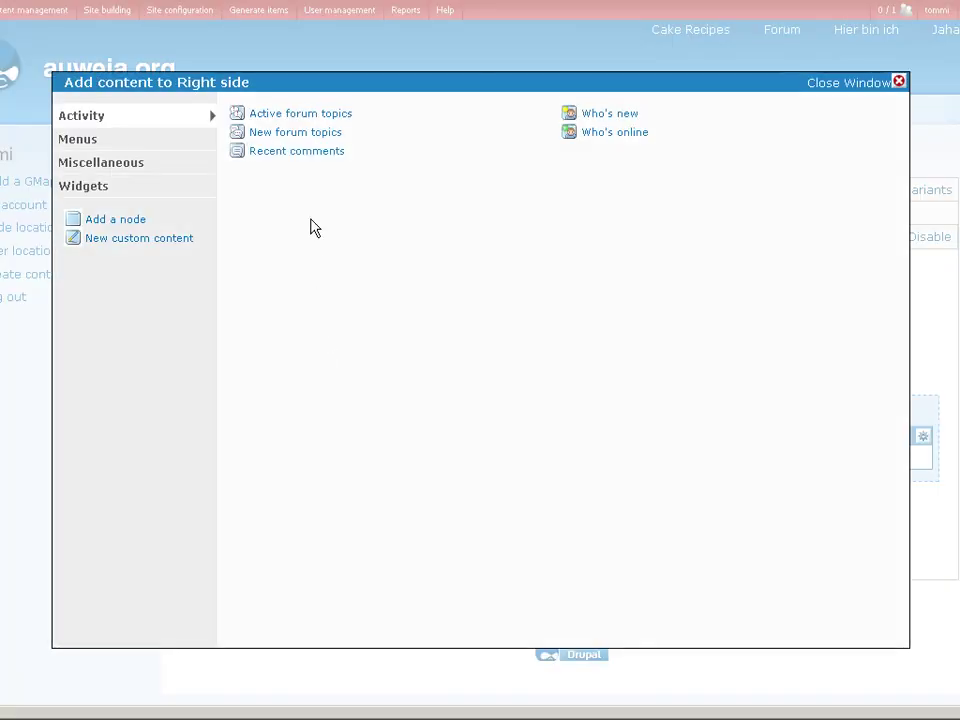
left_click(293, 120)
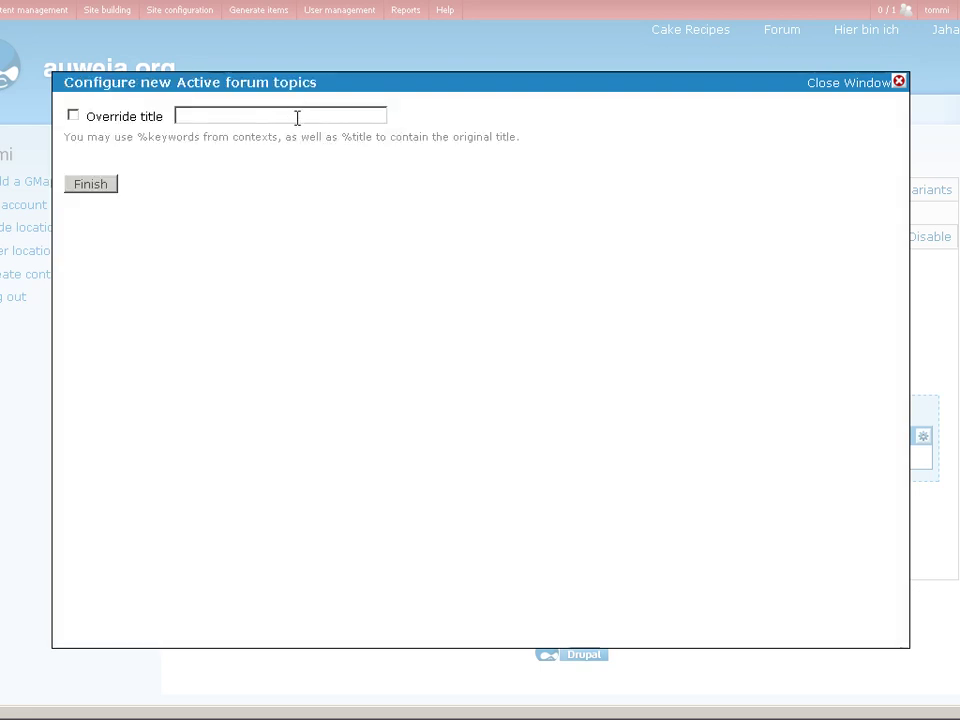
left_click(96, 186)
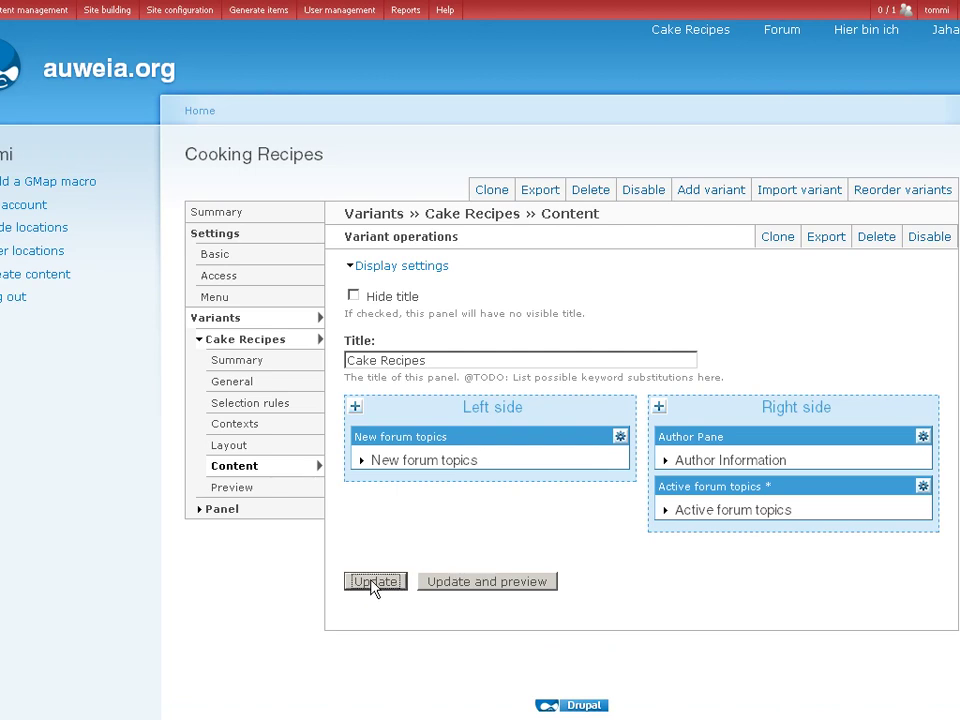
left_click(373, 583)
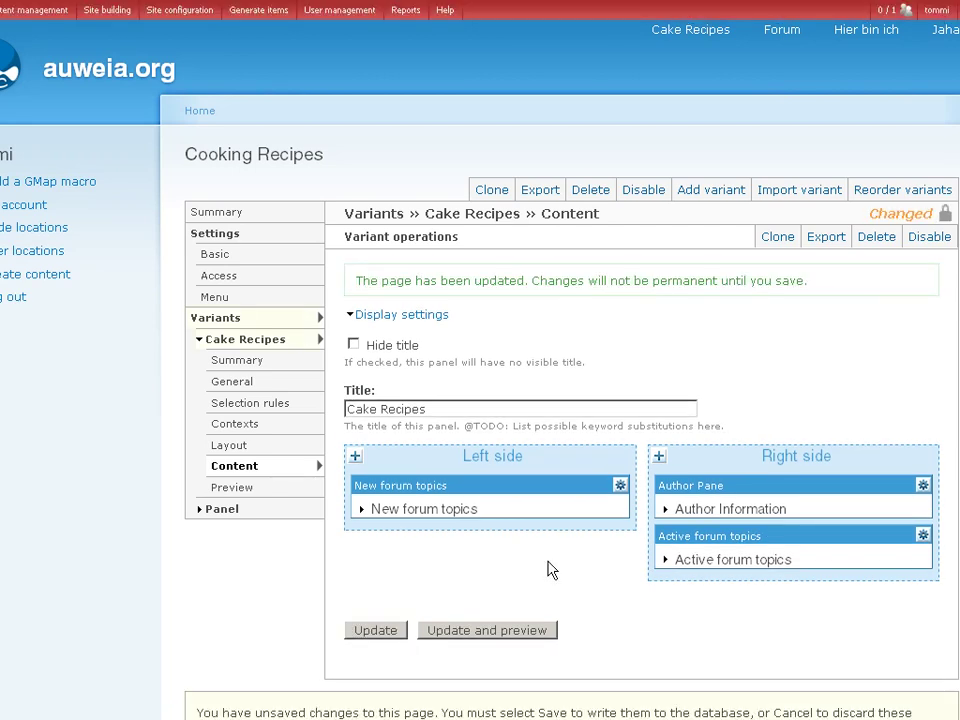
scroll(560, 565, "down", 4)
left_click(207, 568)
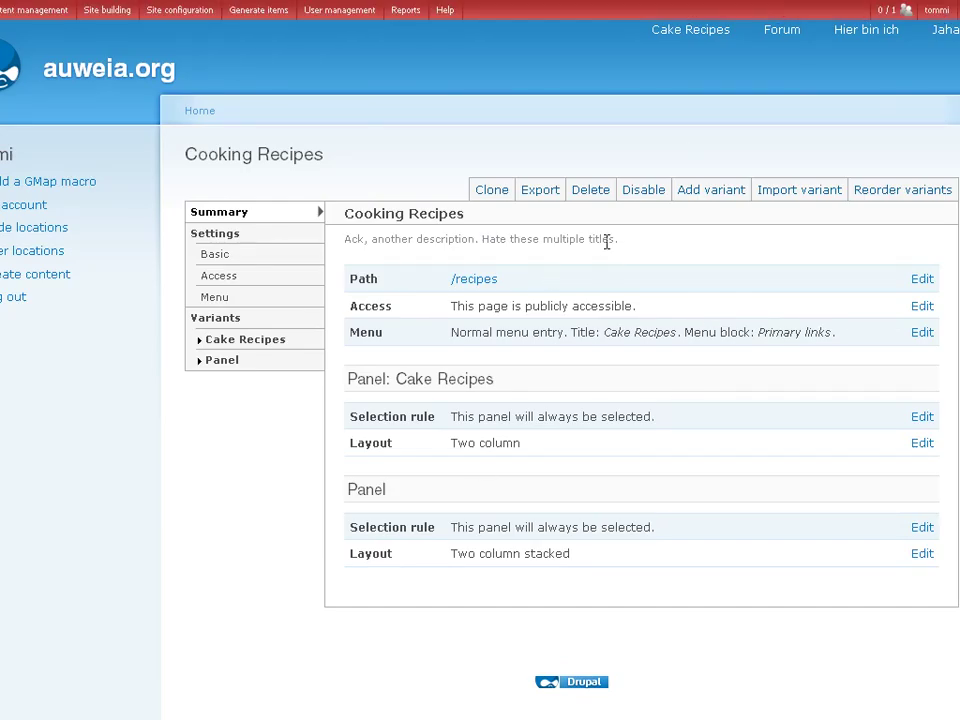
left_click(693, 32)
Reorder the variants so that Panel comes before Cake Recipes, save, and check the result through the Cake Recipes site link
left_click(875, 198)
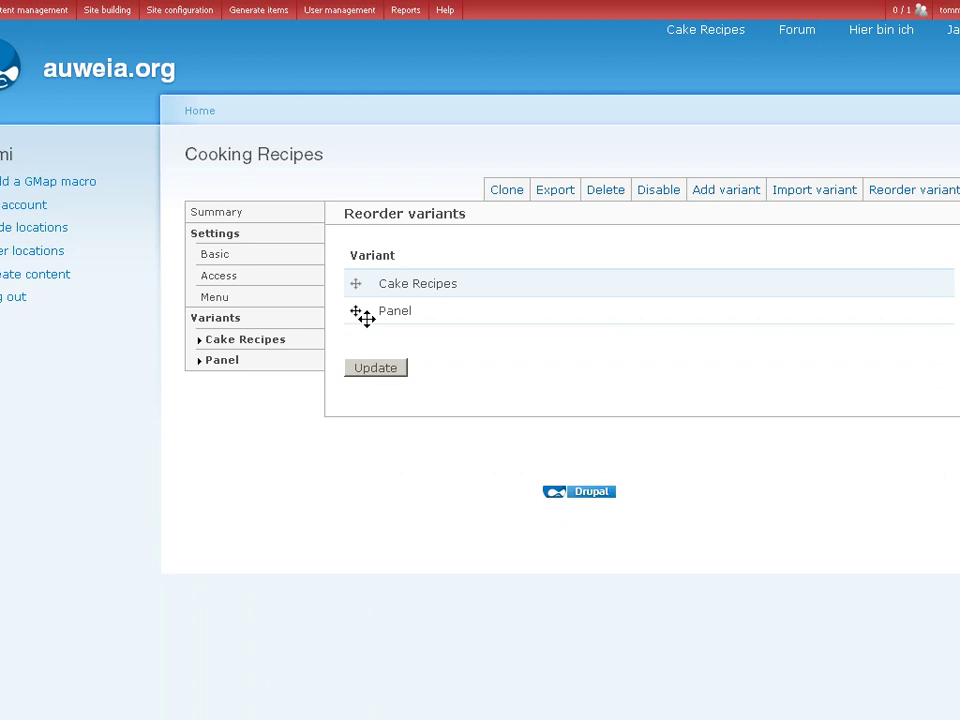
left_click_drag(358, 315, 370, 294)
left_click(385, 395)
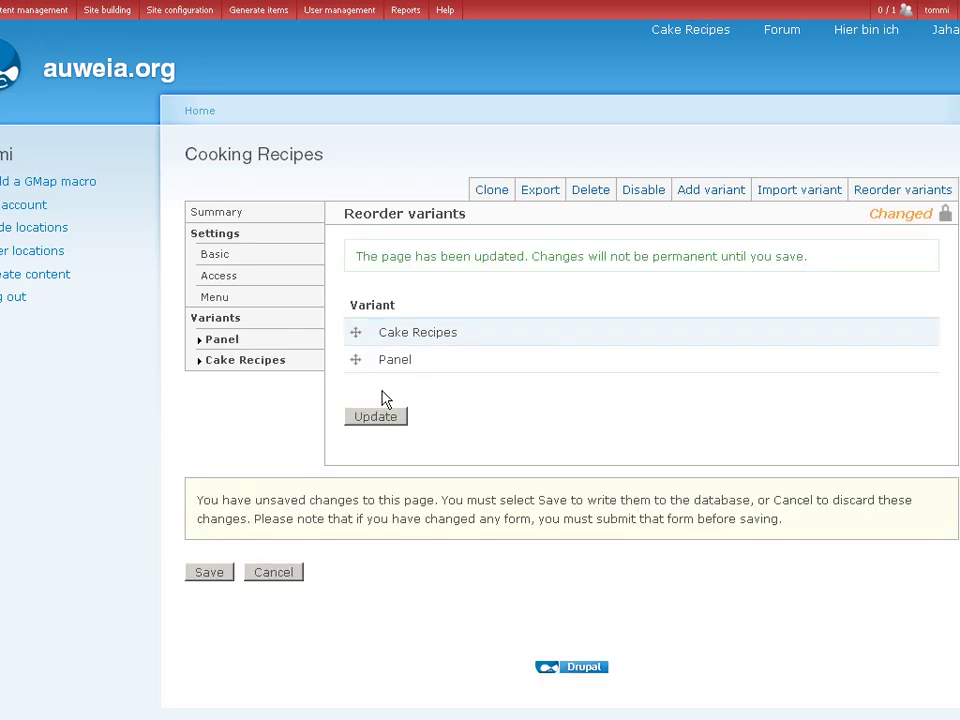
left_click(212, 574)
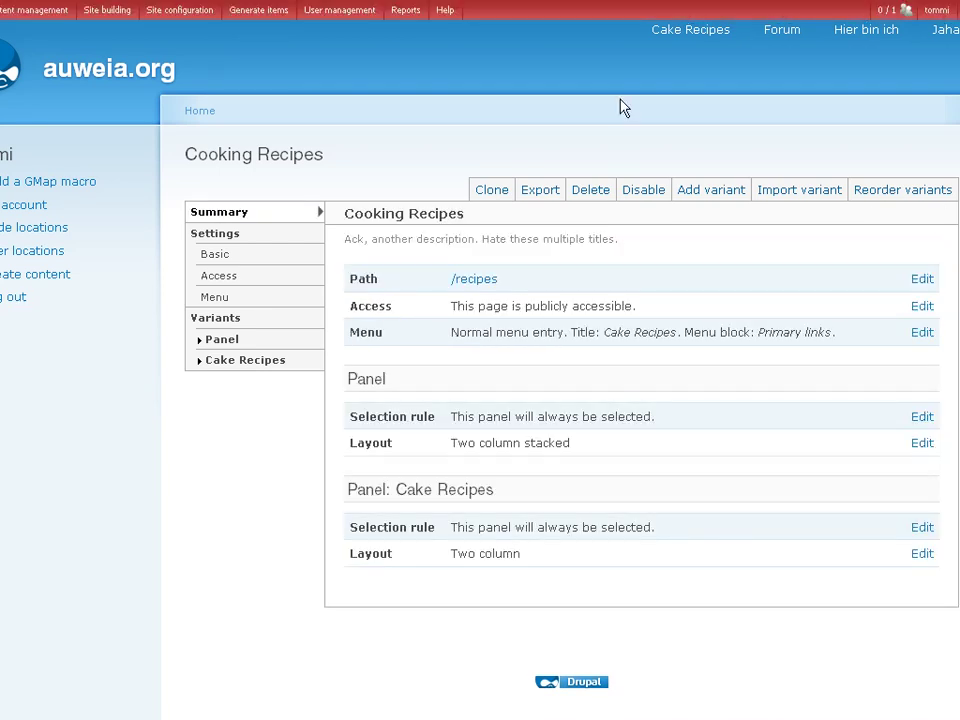
left_click(674, 40)
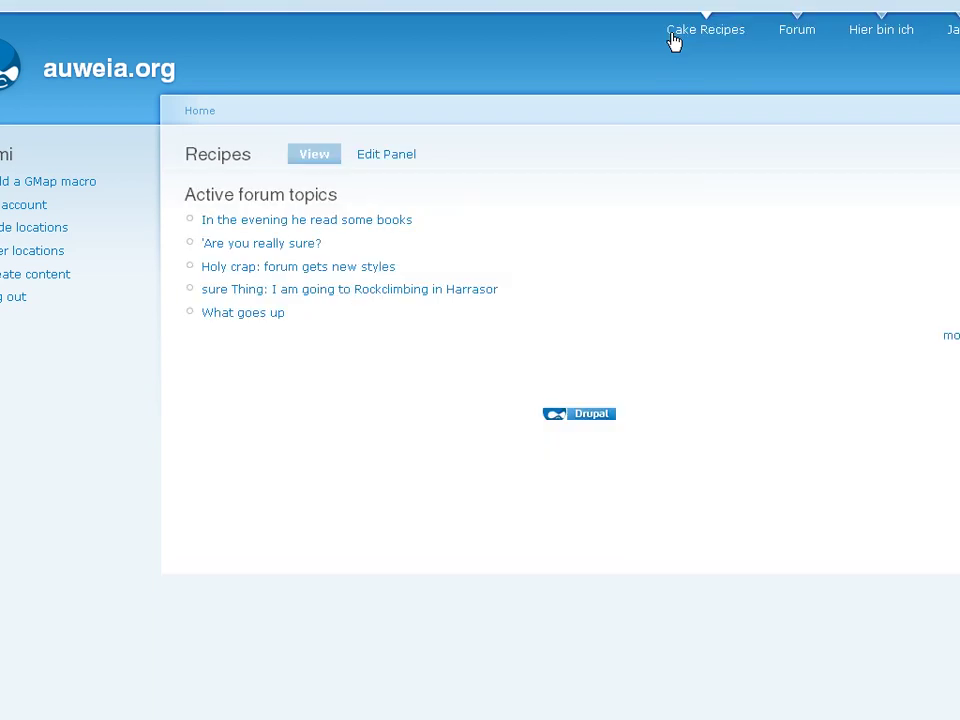